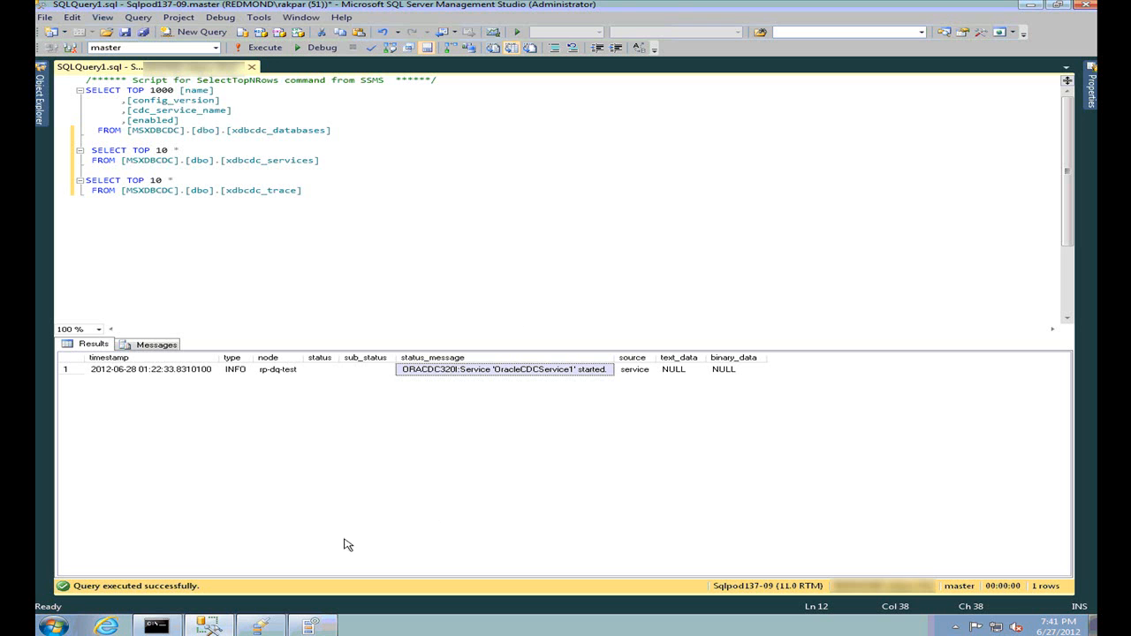
# Launch Oracle CDC Service Configuration from the Start menu's Change Data Capture for Oracle folder
pyautogui.click(62, 625)
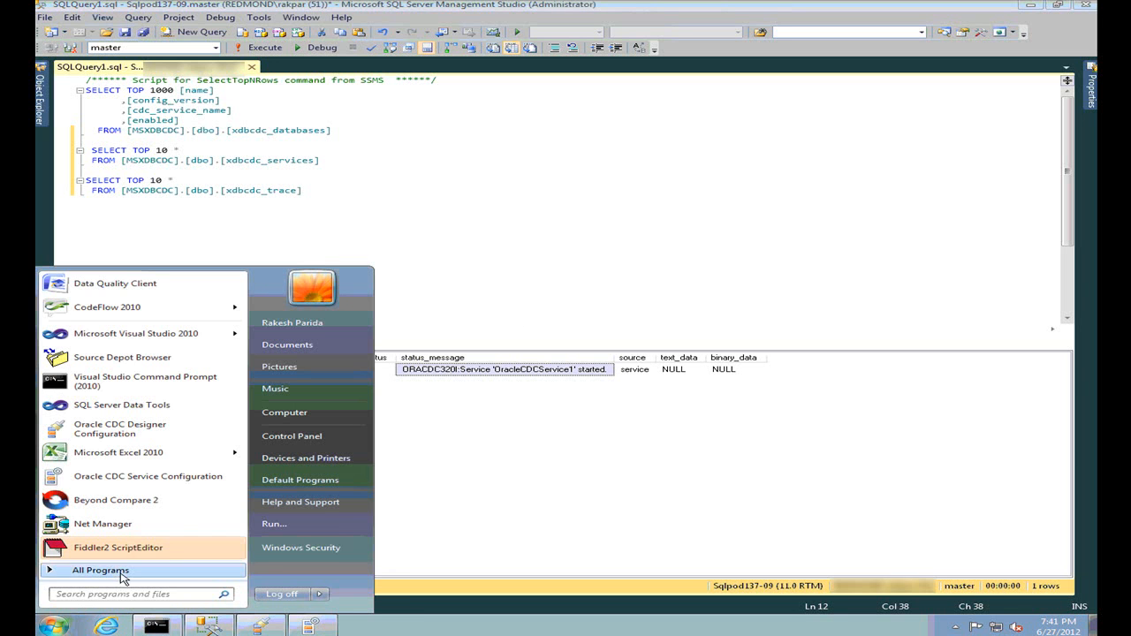
pyautogui.click(88, 573)
pyautogui.click(148, 494)
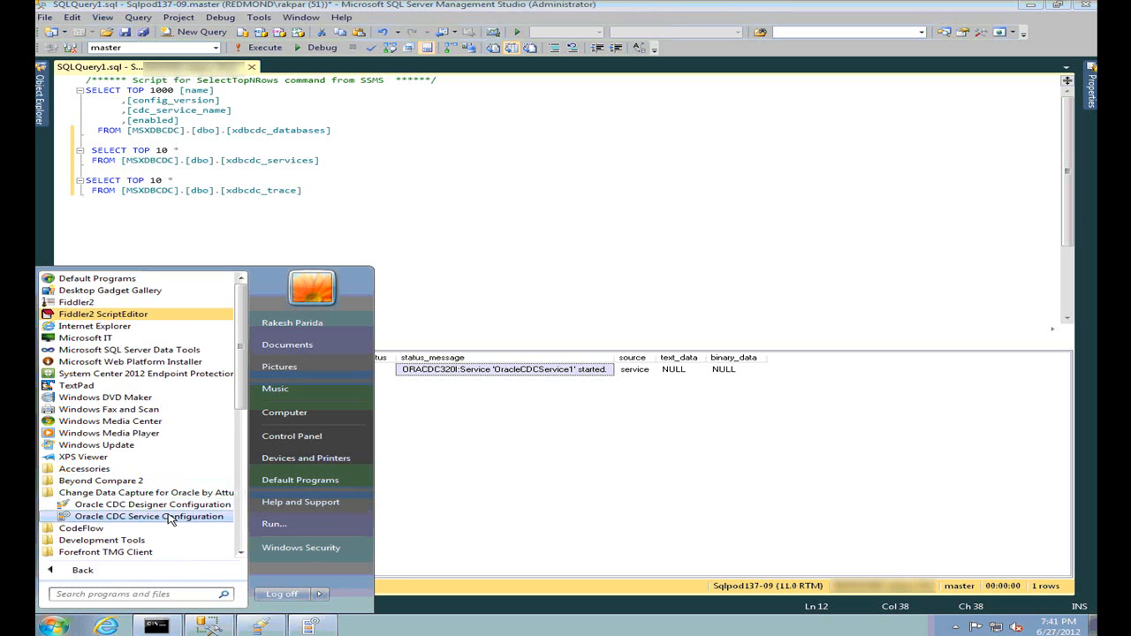
pyautogui.click(123, 518)
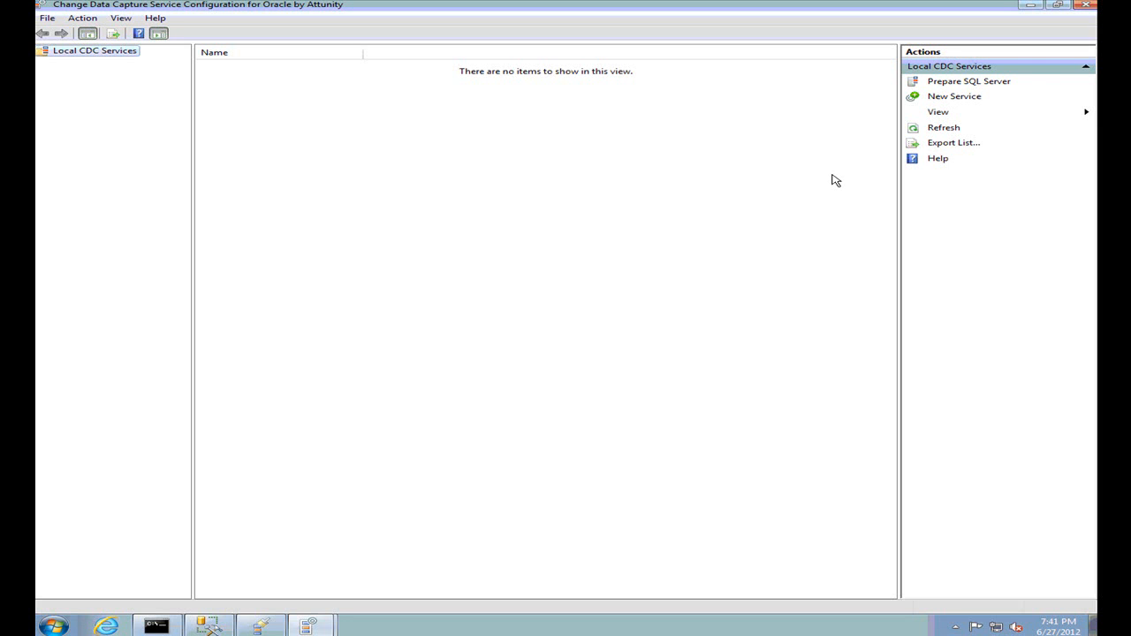
# Run Prepare SQL Server against sqlpod137-09 and acknowledge the success message
pyautogui.click(963, 83)
pyautogui.write('s')
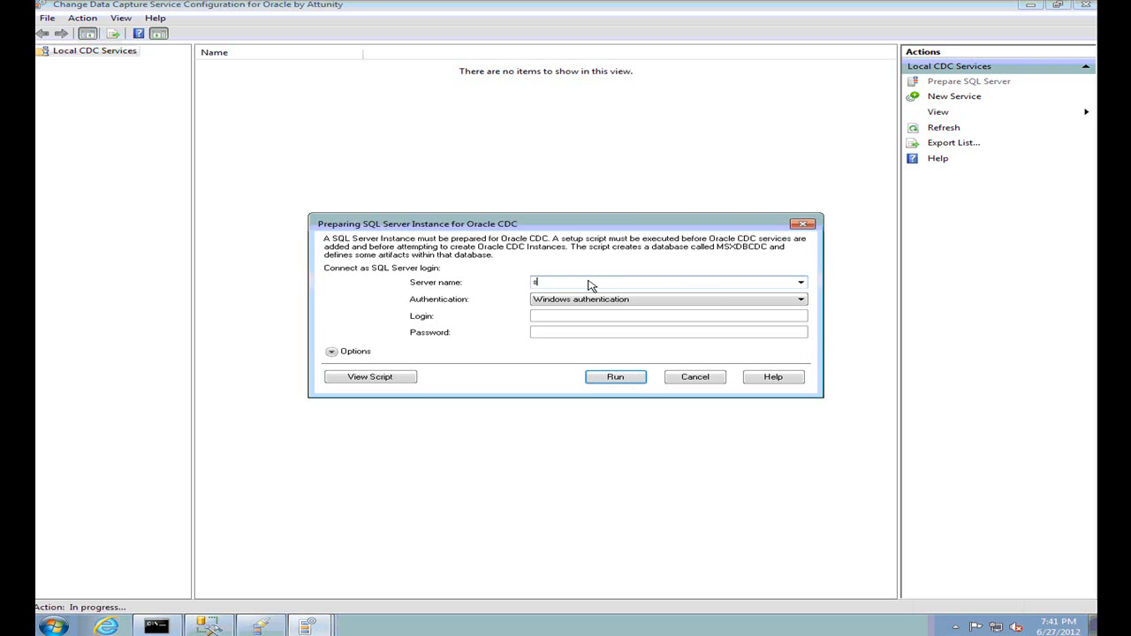
pyautogui.write('qlpod137-09')
pyautogui.click(625, 380)
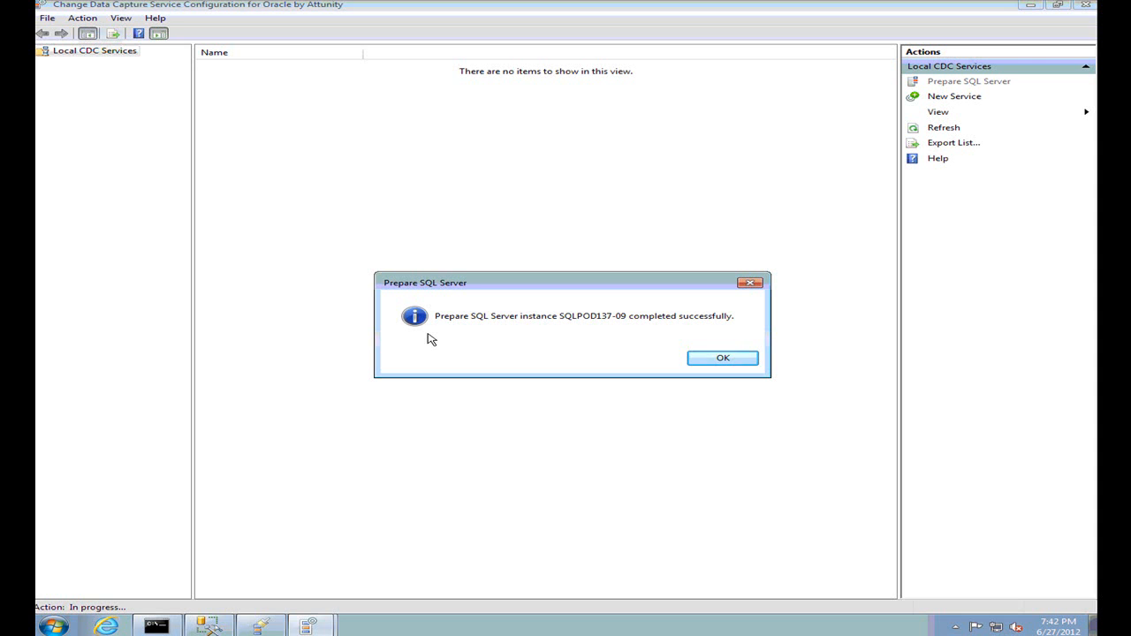
pyautogui.click(733, 359)
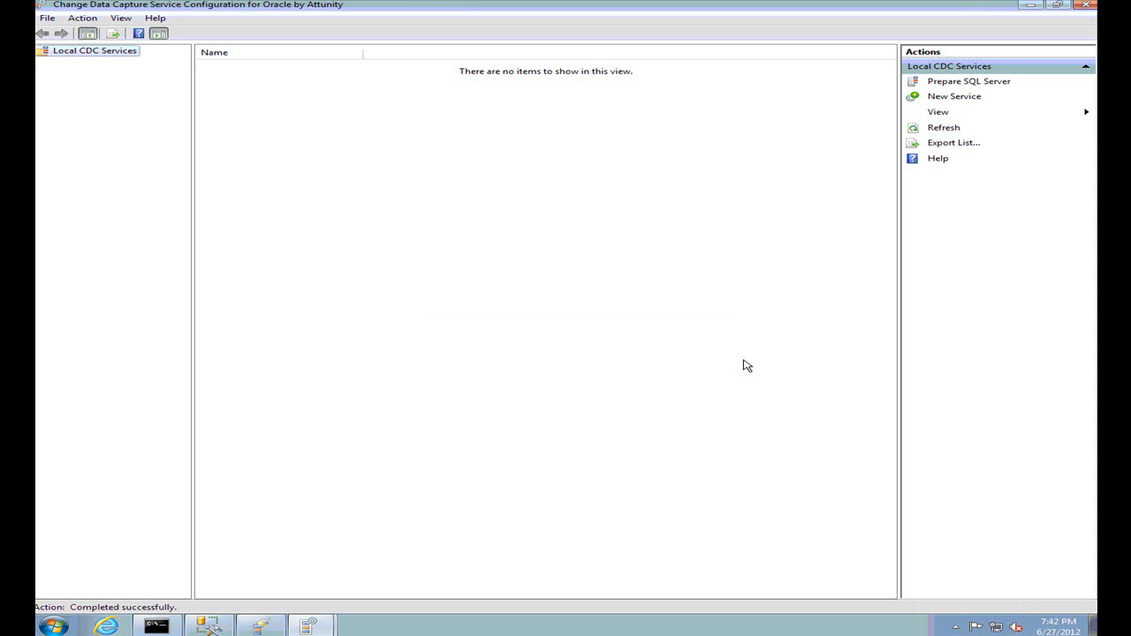
# Start a new CDC service running under a domain service account with its password
pyautogui.click(942, 99)
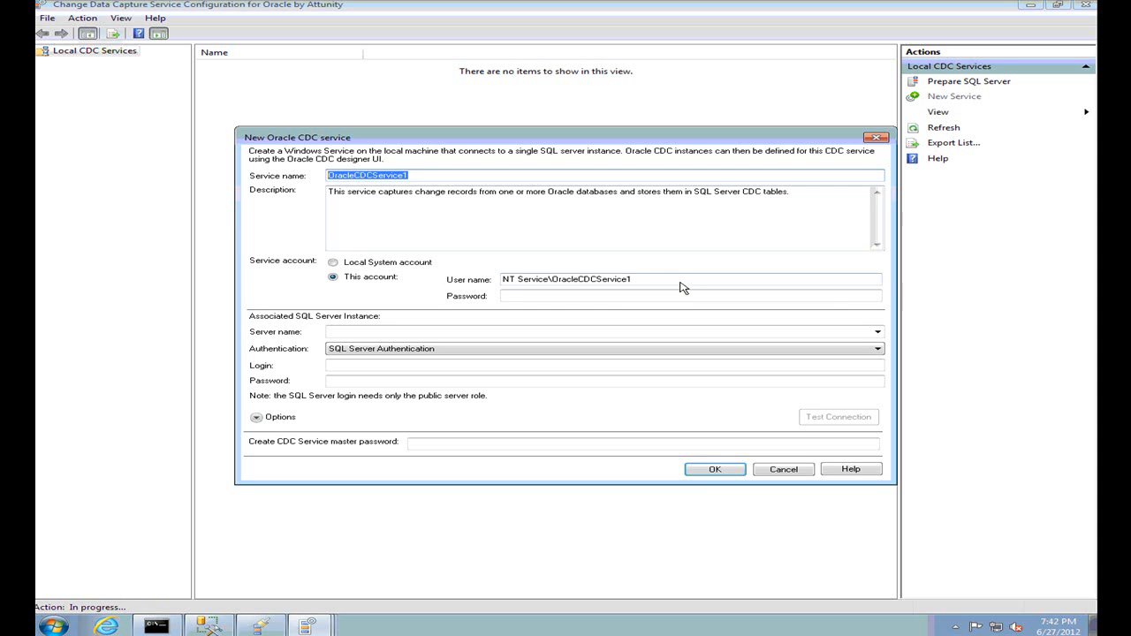
pyautogui.moveTo(681, 286); pyautogui.dragTo(447, 288)
pyautogui.write('redmond')
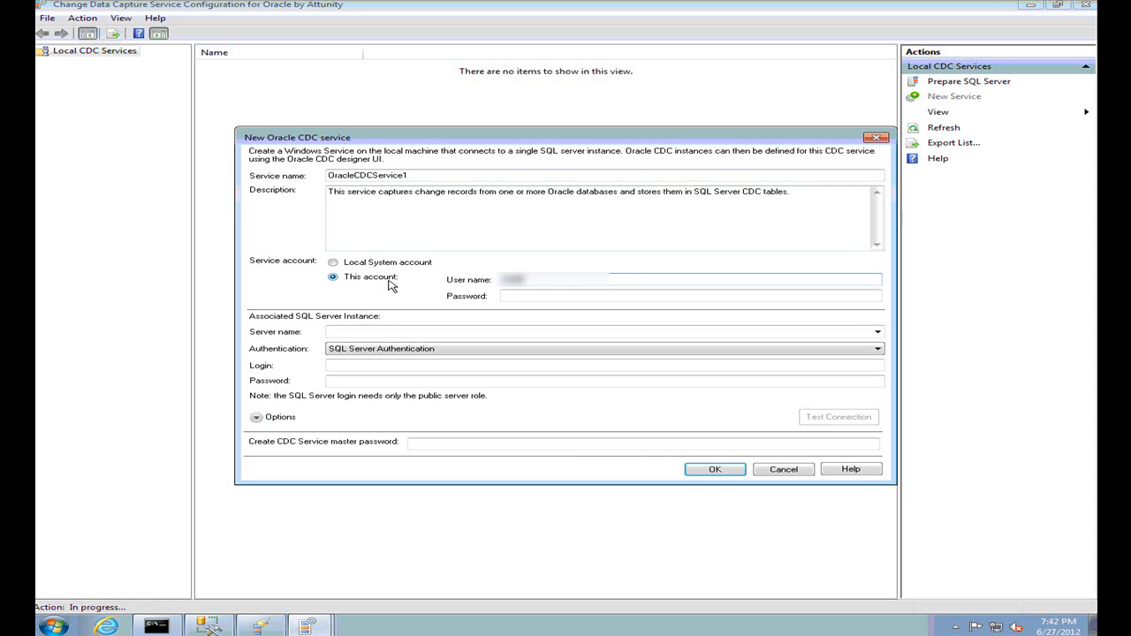
pyautogui.write('\\••••')
pyautogui.press('Tab')
pyautogui.write('•••••••••••')
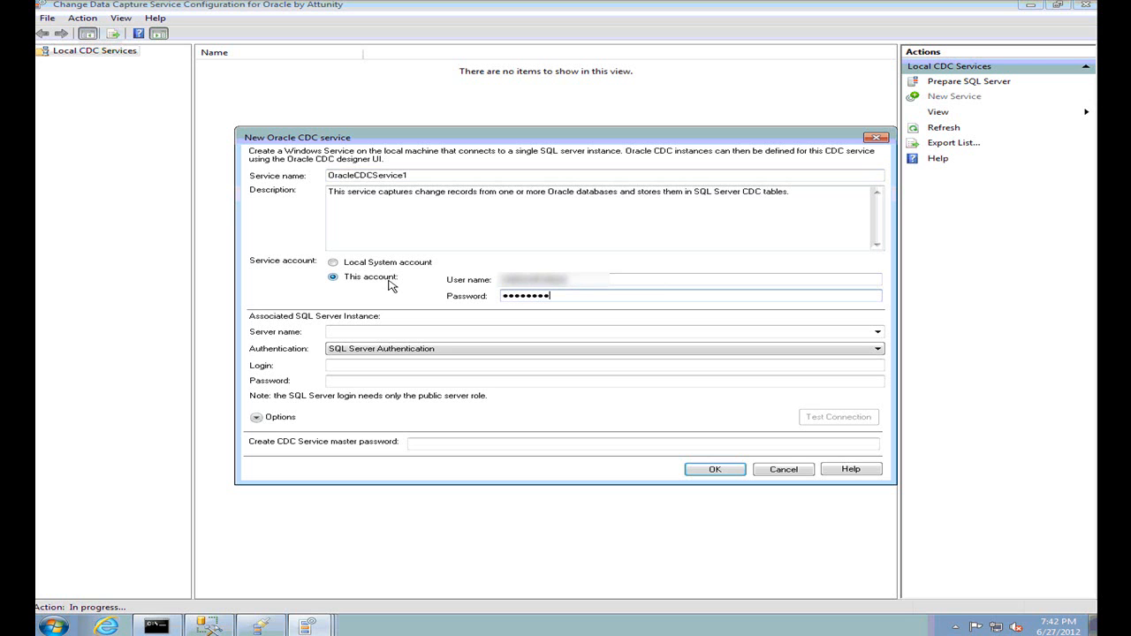
# Associate the service with SQL Server sqlpod137-09 using Windows authentication
pyautogui.click(460, 334)
pyautogui.write('sqlpod')
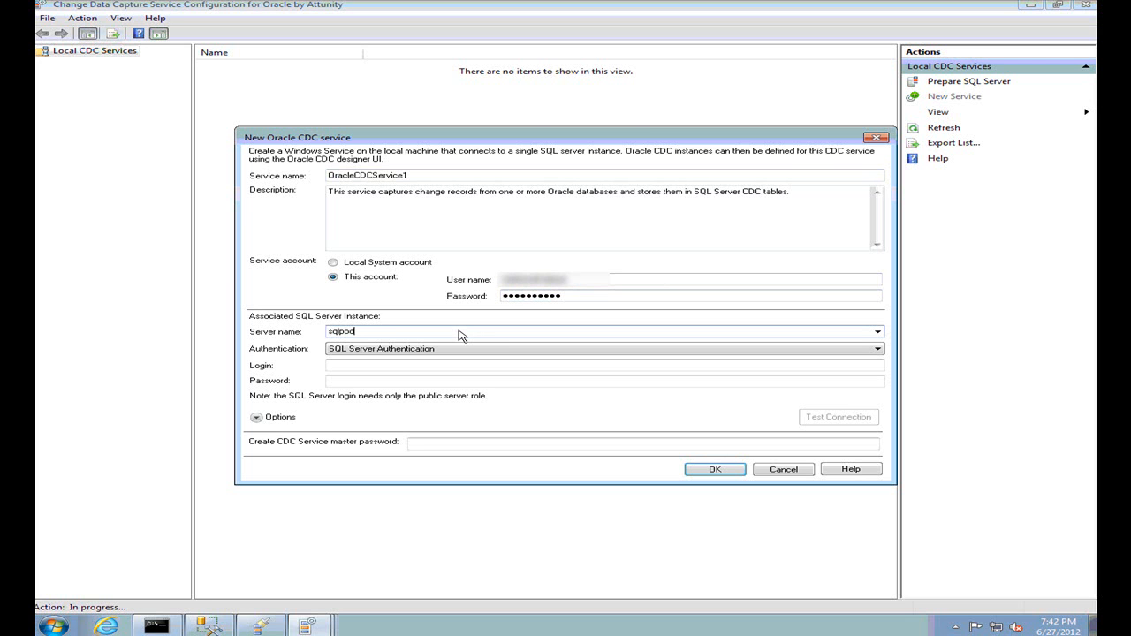
pyautogui.write('137-09')
pyautogui.press('Tab')
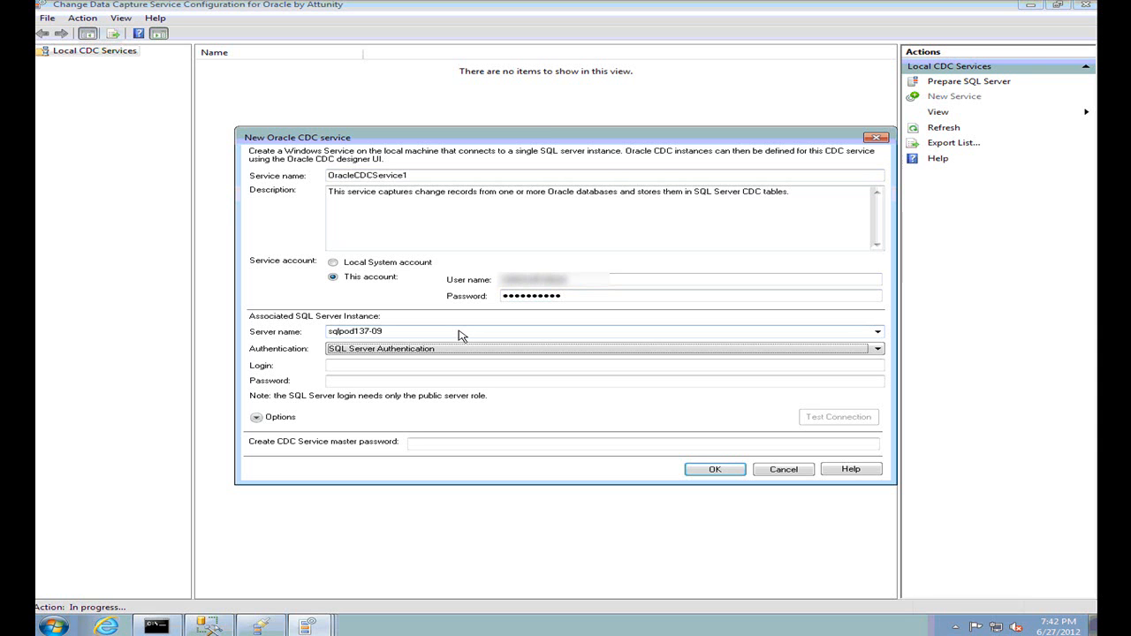
pyautogui.click(546, 350)
pyautogui.click(531, 369)
pyautogui.click(530, 351)
pyautogui.click(521, 362)
# Enter the CDC service master password, create the service, and select OracleCDCService1
pyautogui.click(455, 446)
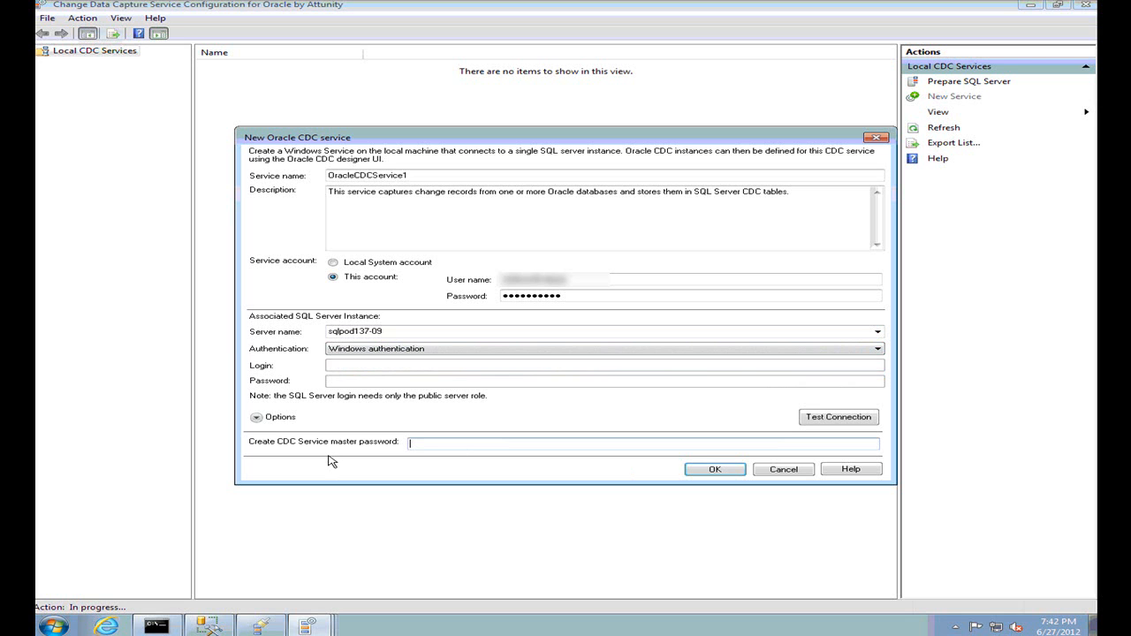
pyautogui.write('********')
pyautogui.click(716, 470)
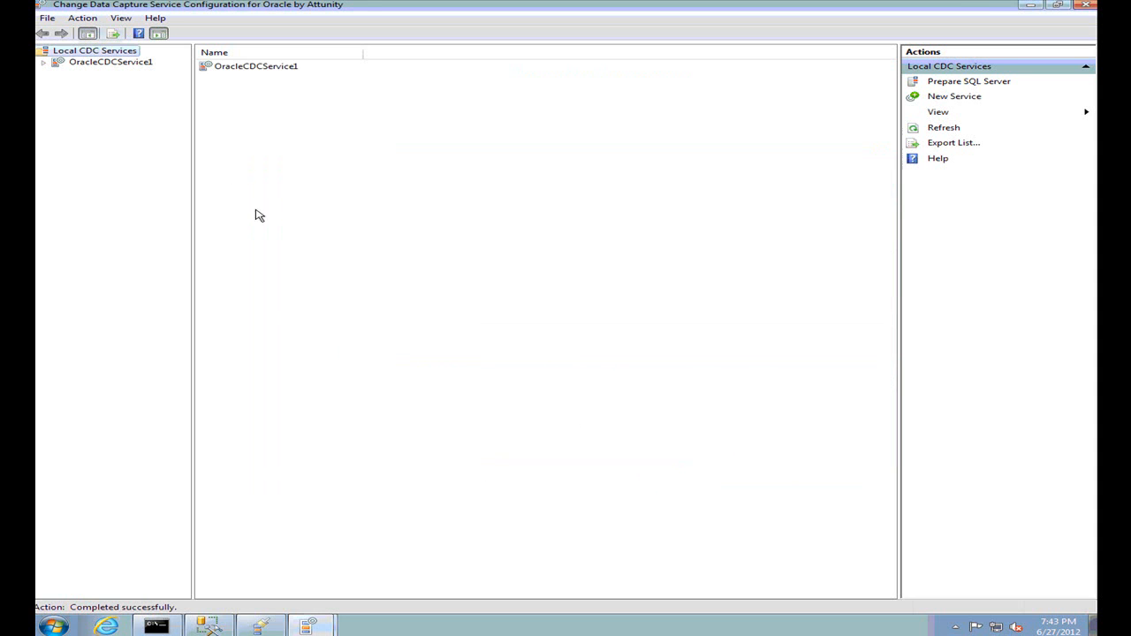
pyautogui.click(120, 67)
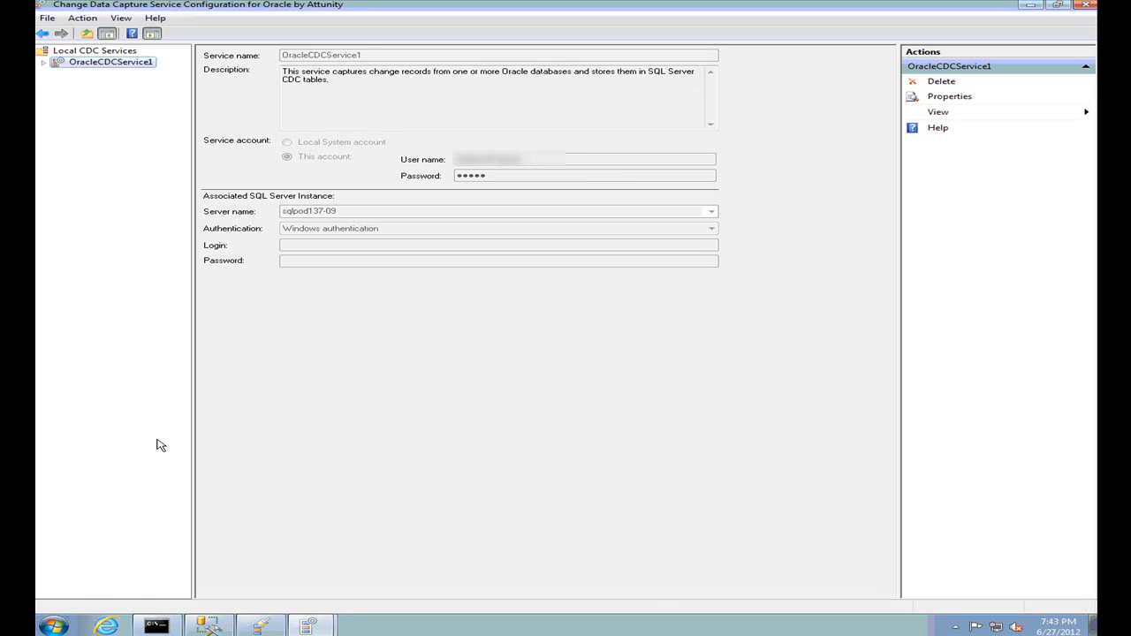
# Launch the Oracle CDC Designer from the Change Data Capture for Oracle Start menu folder
pyautogui.click(53, 626)
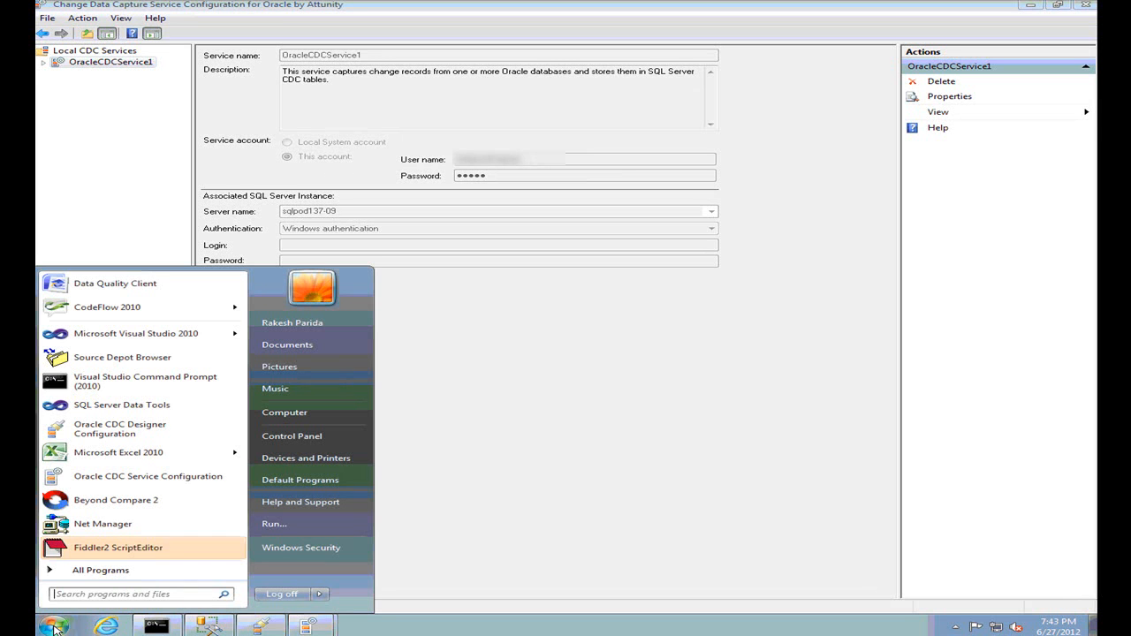
pyautogui.click(96, 576)
pyautogui.click(124, 492)
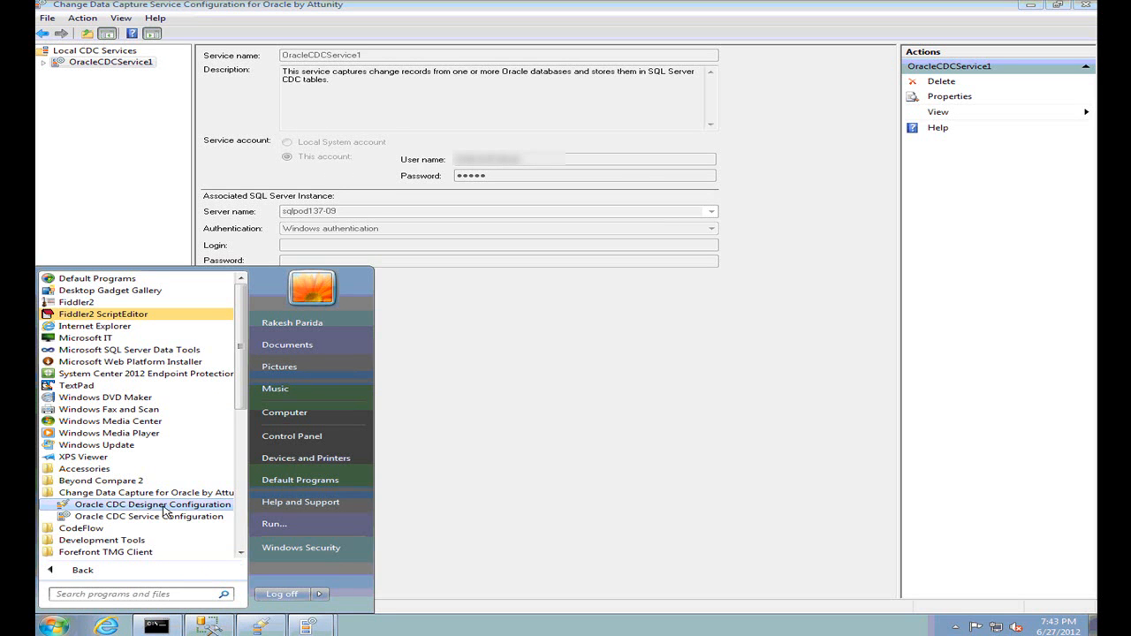
pyautogui.click(163, 507)
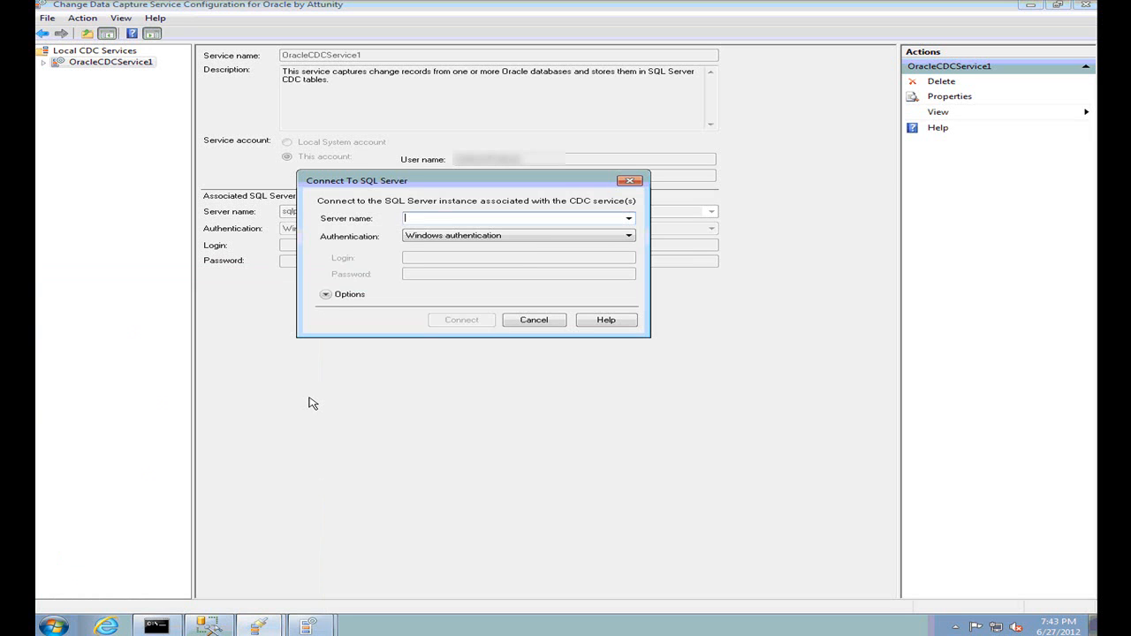
# Connect the Designer to sqlpod137-09 and select OracleCDCService1
pyautogui.write('sqlpod137-09')
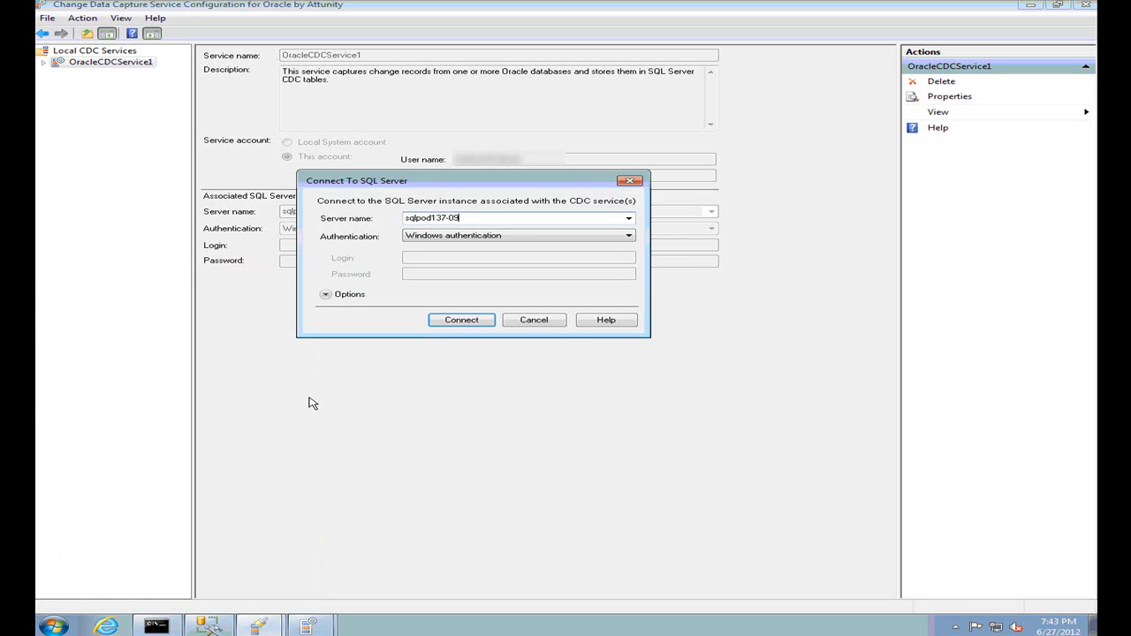
pyautogui.click(458, 321)
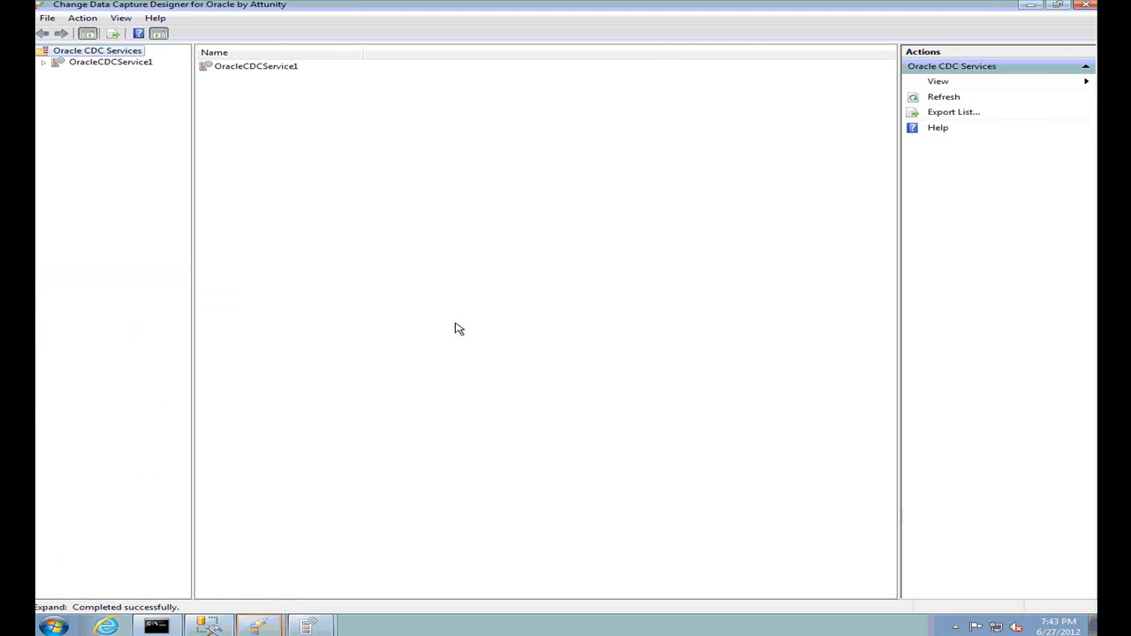
pyautogui.click(94, 64)
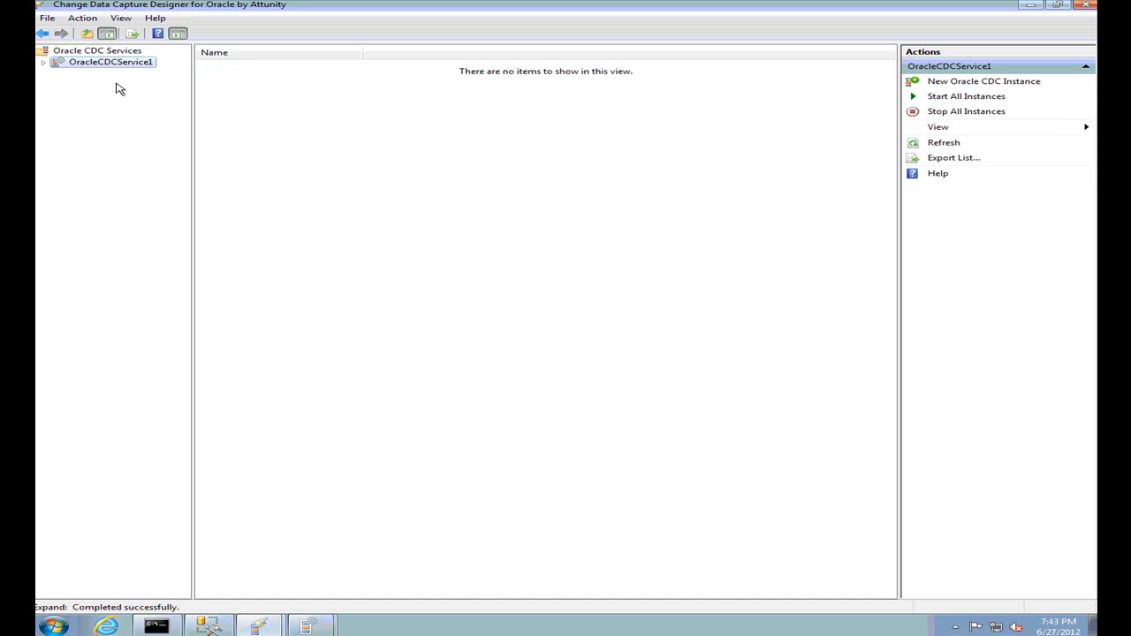
# Create a new Oracle CDC instance named SSISDemo with change database SQLPOD137-09\SSISDemo
pyautogui.rightClick(111, 68)
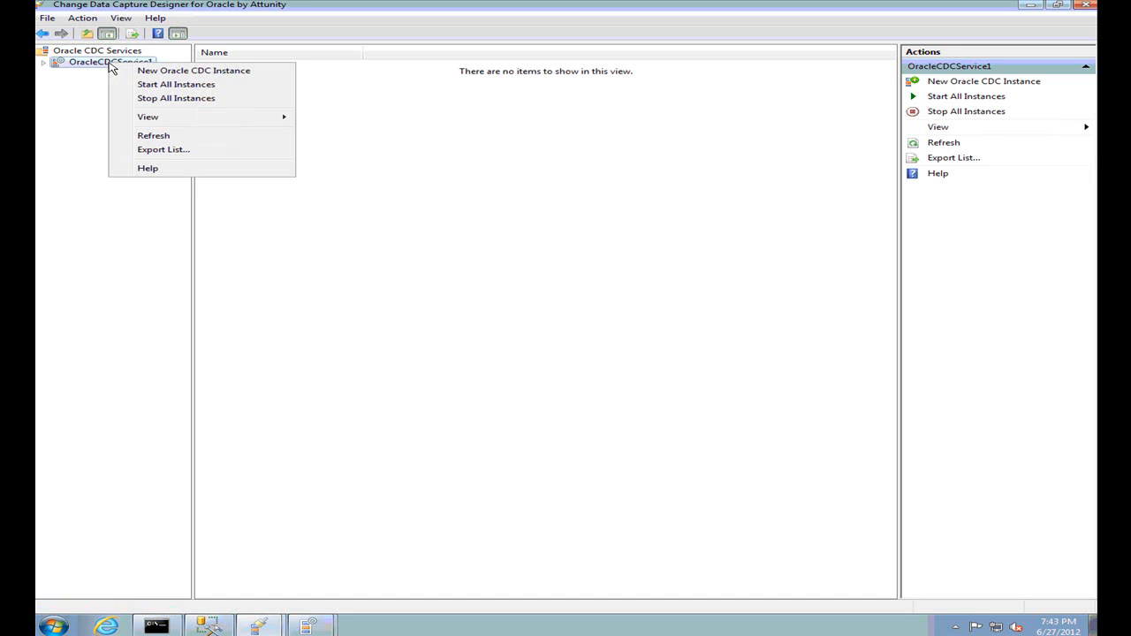
pyautogui.click(149, 74)
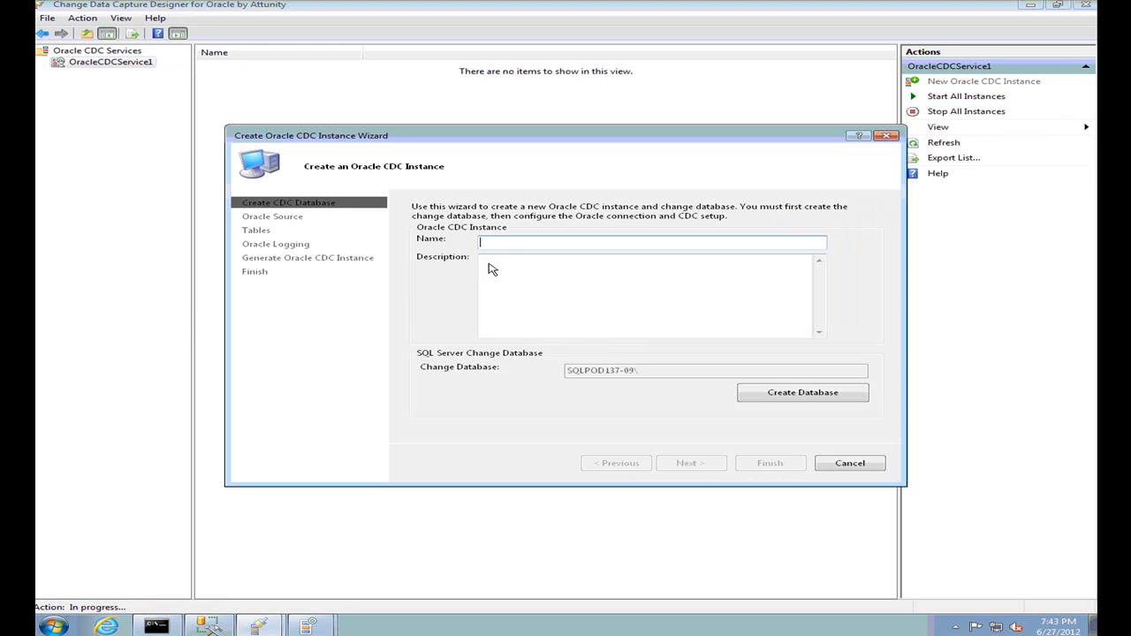
pyautogui.write('i.\tSSISDemo')
pyautogui.moveTo(526, 242); pyautogui.dragTo(422, 245)
pyautogui.press('BackSpace')
pyautogui.click(782, 399)
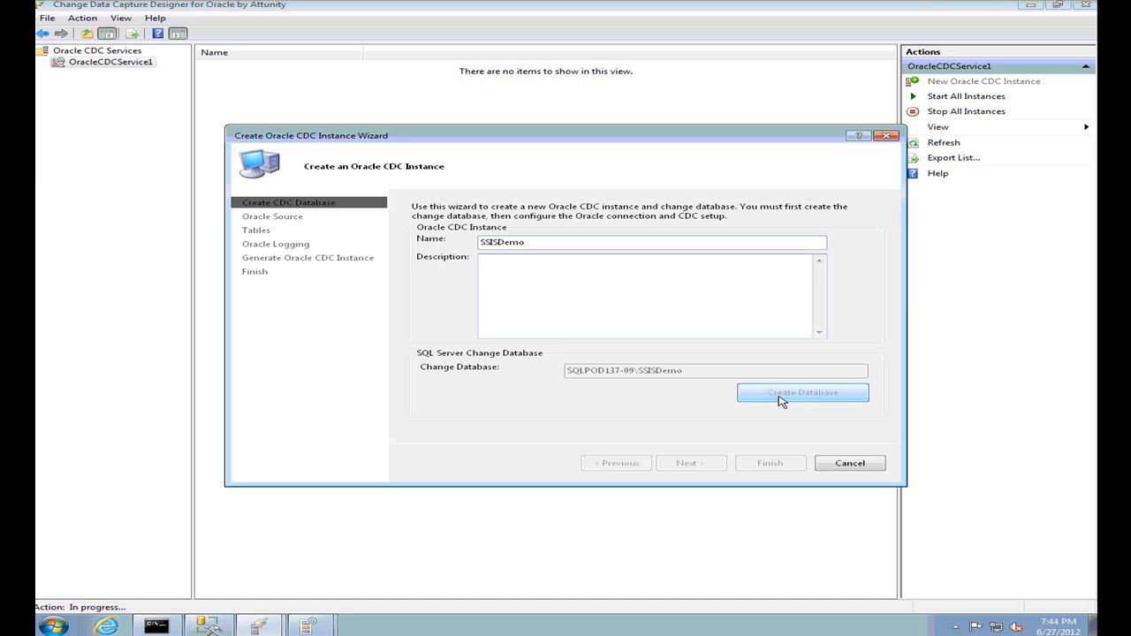
# Set Oracle connection string insidessis with the log-mining user credentials and pass the connection test
pyautogui.click(680, 467)
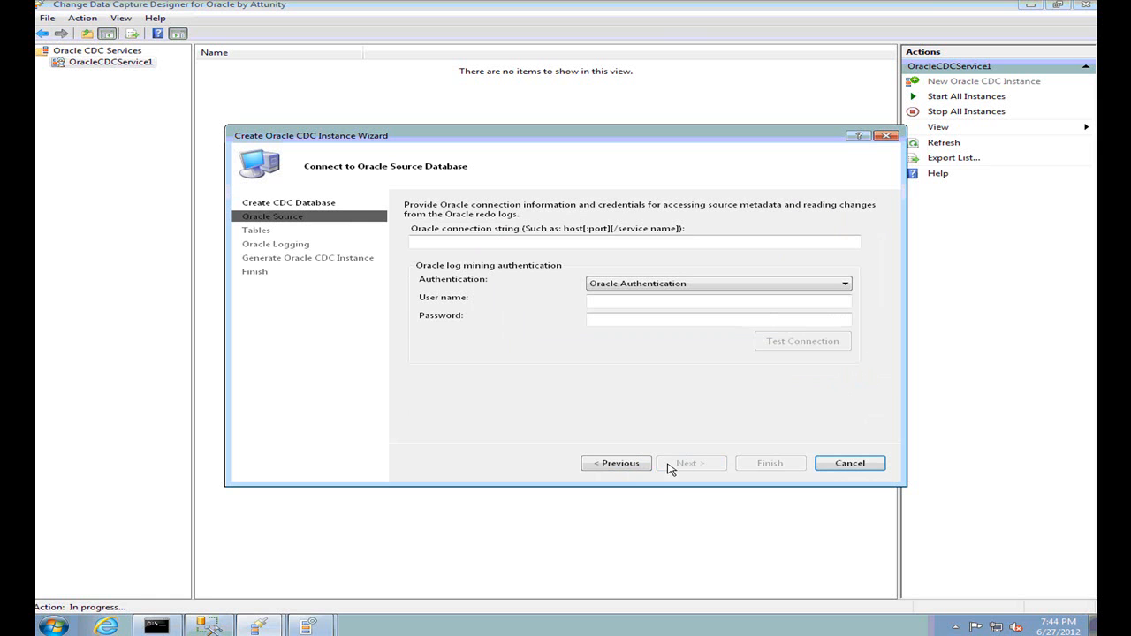
pyautogui.click(469, 244)
pyautogui.write('i')
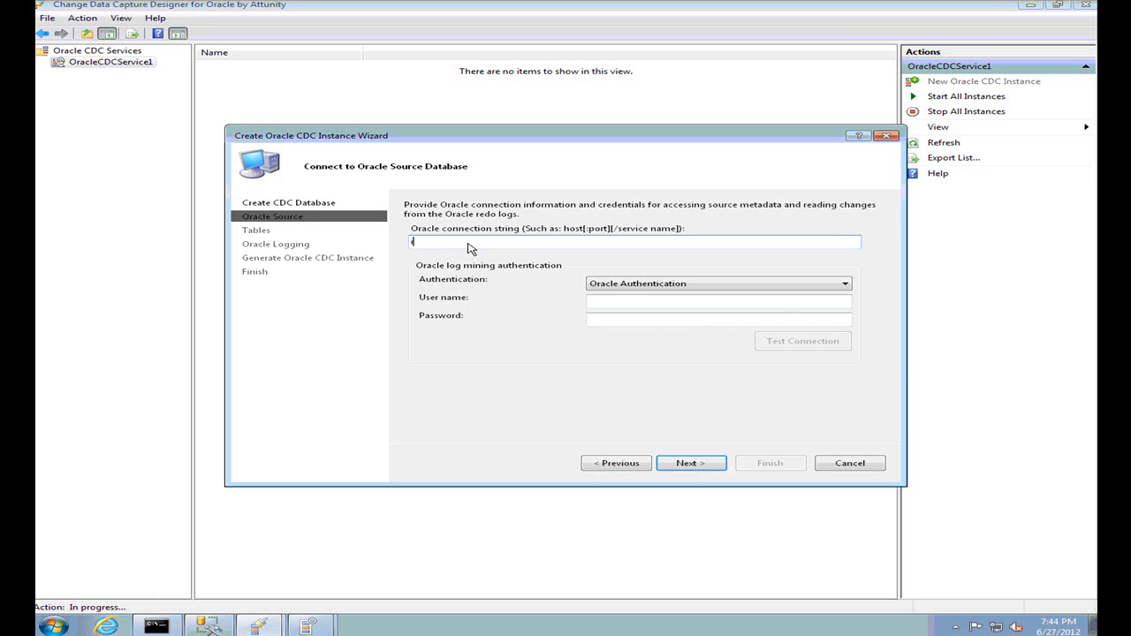
pyautogui.write('nsidessis')
pyautogui.press('Tab')
pyautogui.press('Tab')
pyautogui.write('TestUse*******')
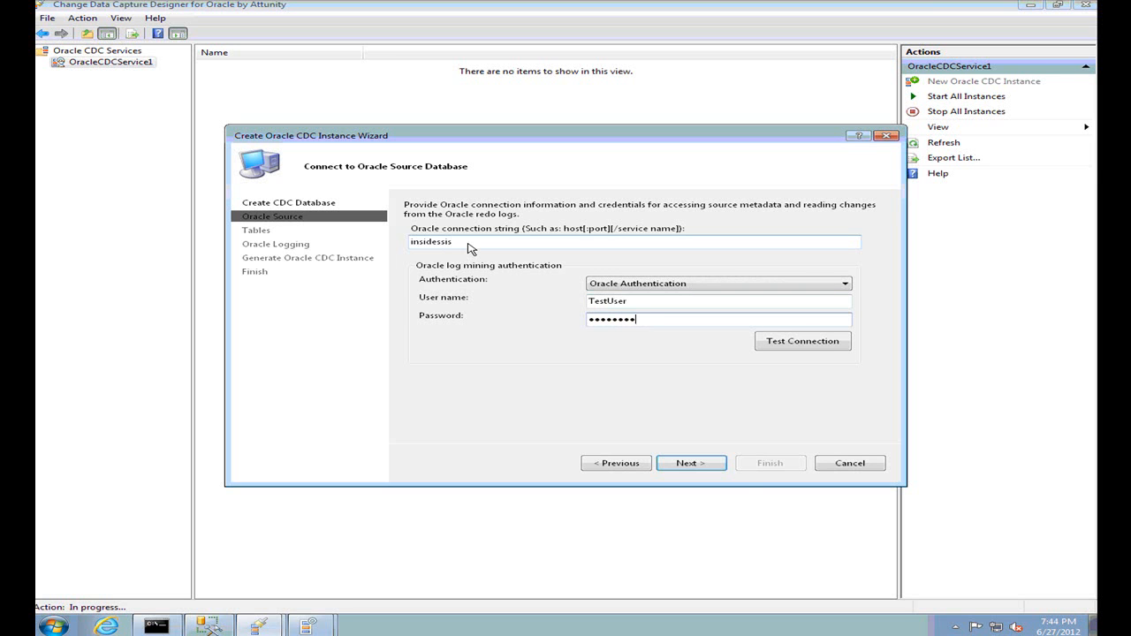
pyautogui.click(789, 344)
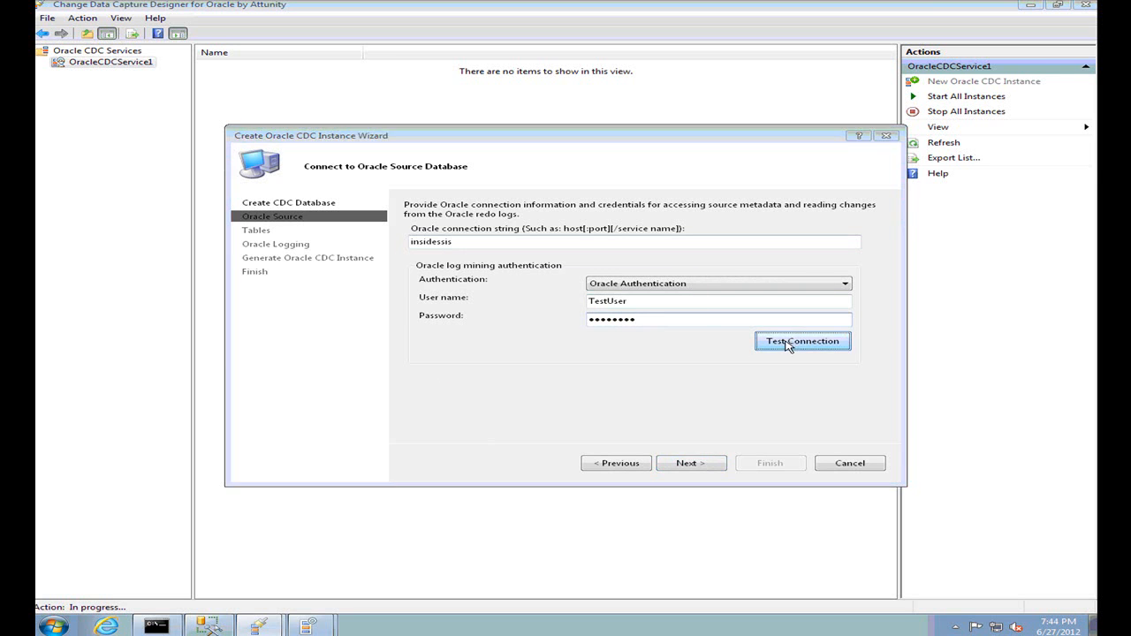
pyautogui.click(651, 358)
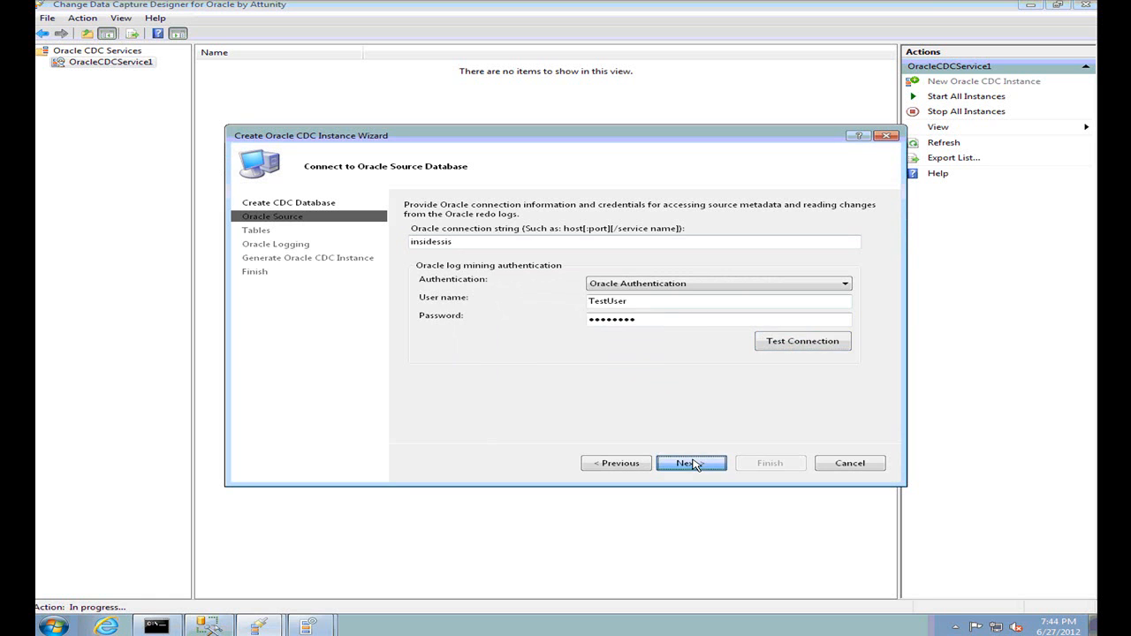
pyautogui.click(693, 464)
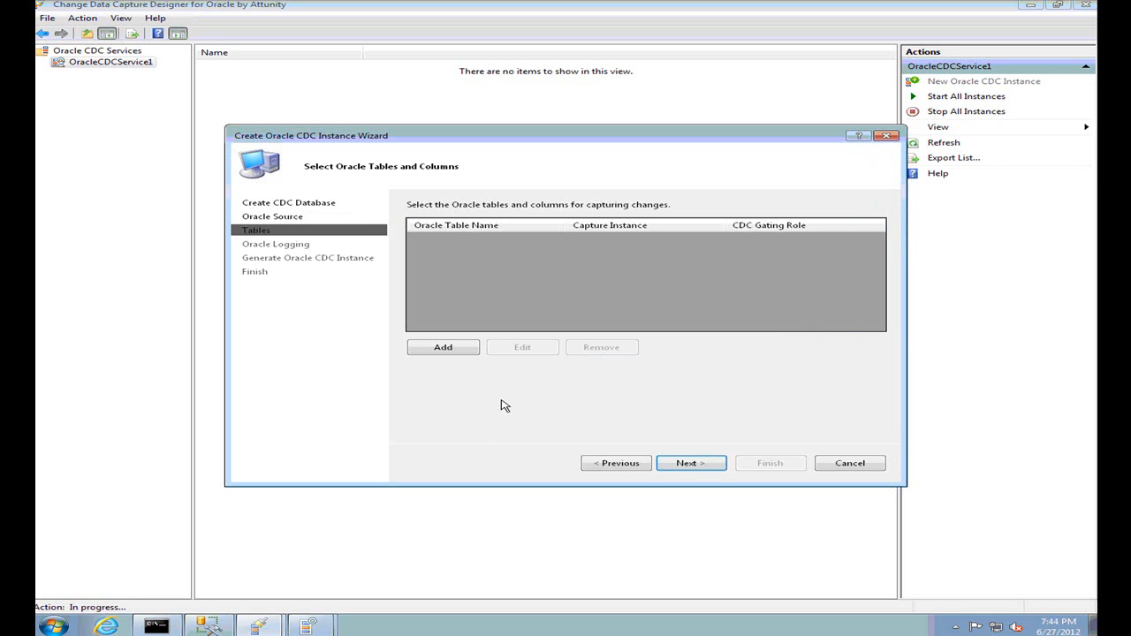
# Search the HR schema for Employe tables and add HR.EMPLOYEES to the capture list
pyautogui.click(441, 349)
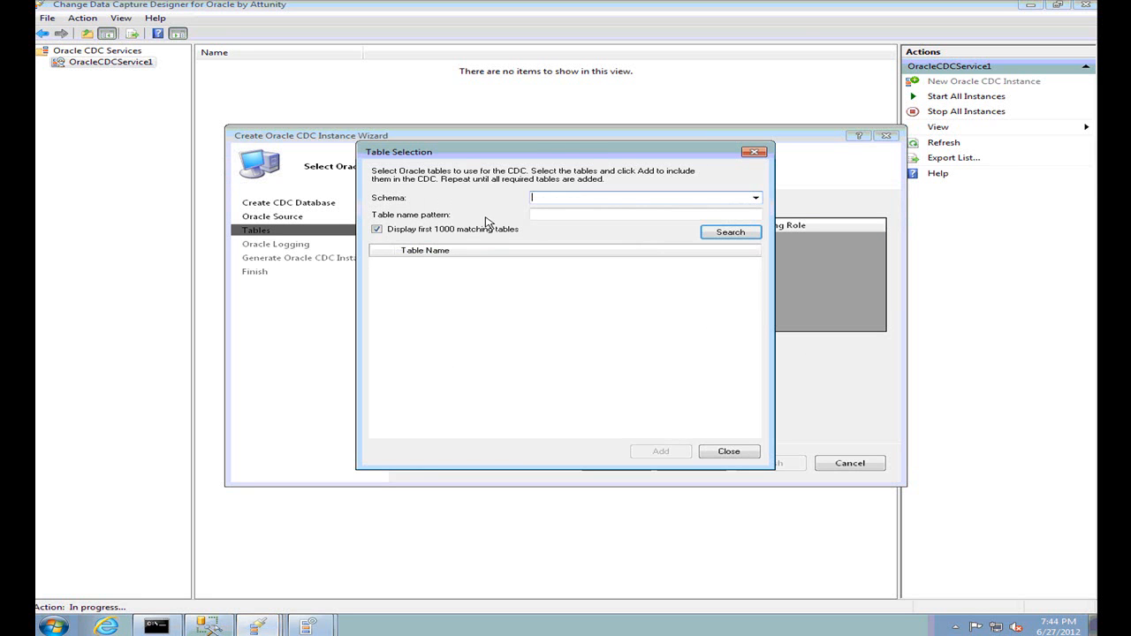
pyautogui.moveTo(416, 153); pyautogui.dragTo(468, 133)
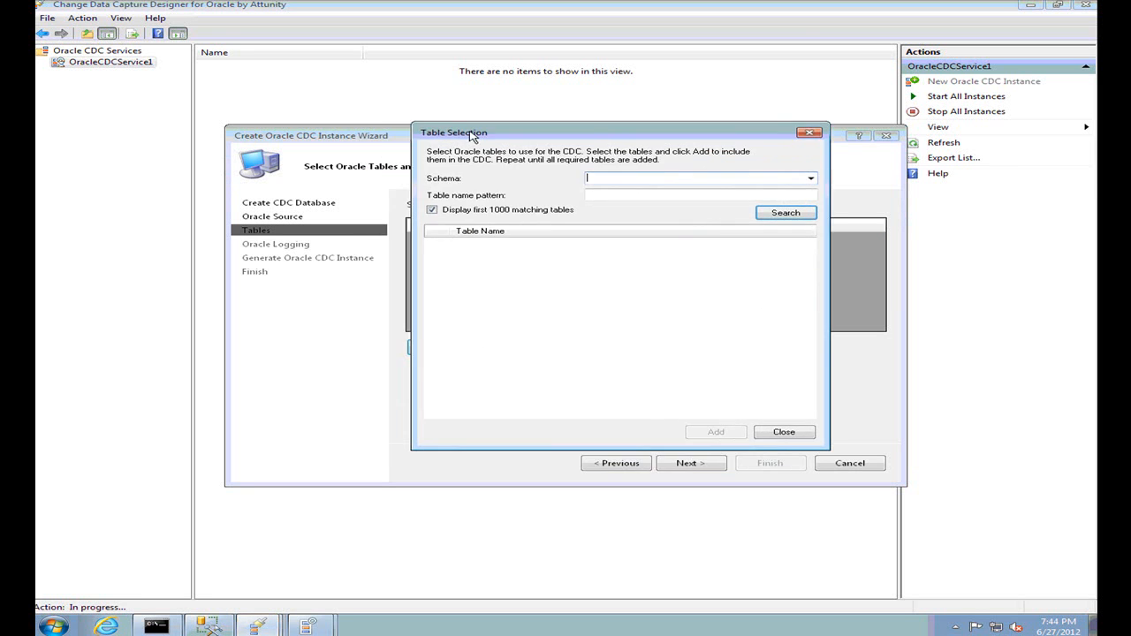
pyautogui.click(808, 178)
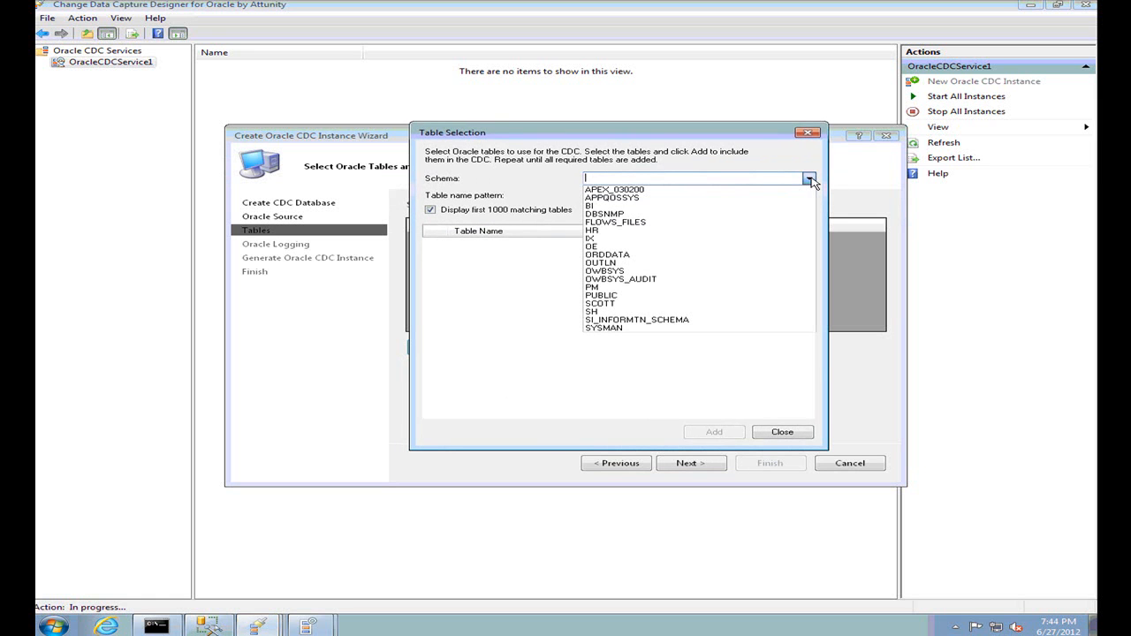
pyautogui.click(603, 232)
pyautogui.click(783, 214)
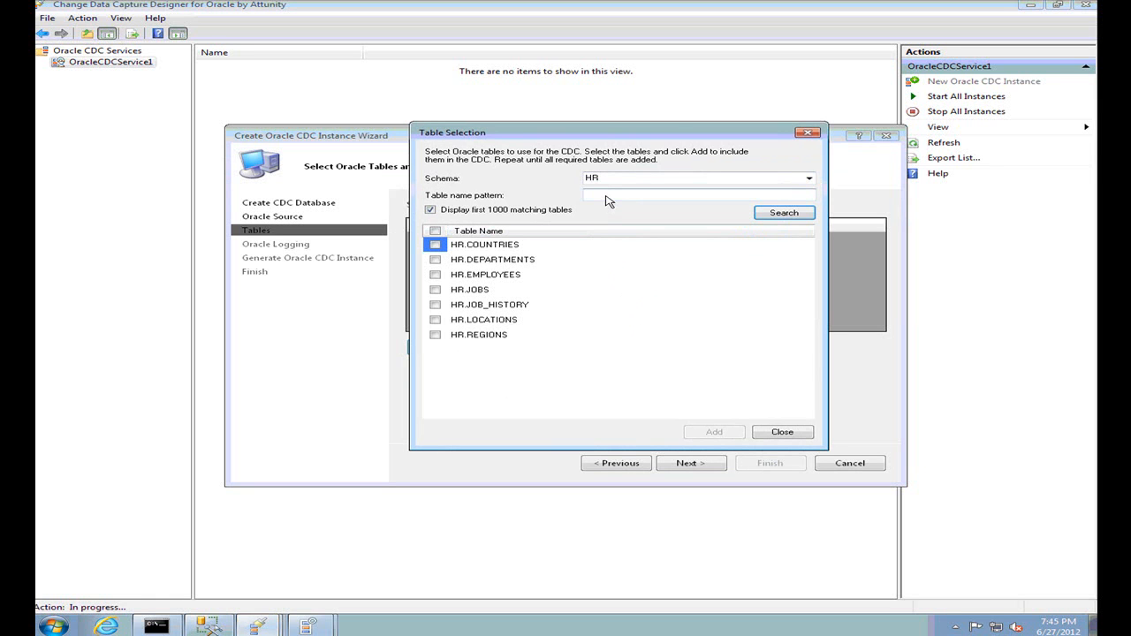
pyautogui.write('E')
pyautogui.press('Return')
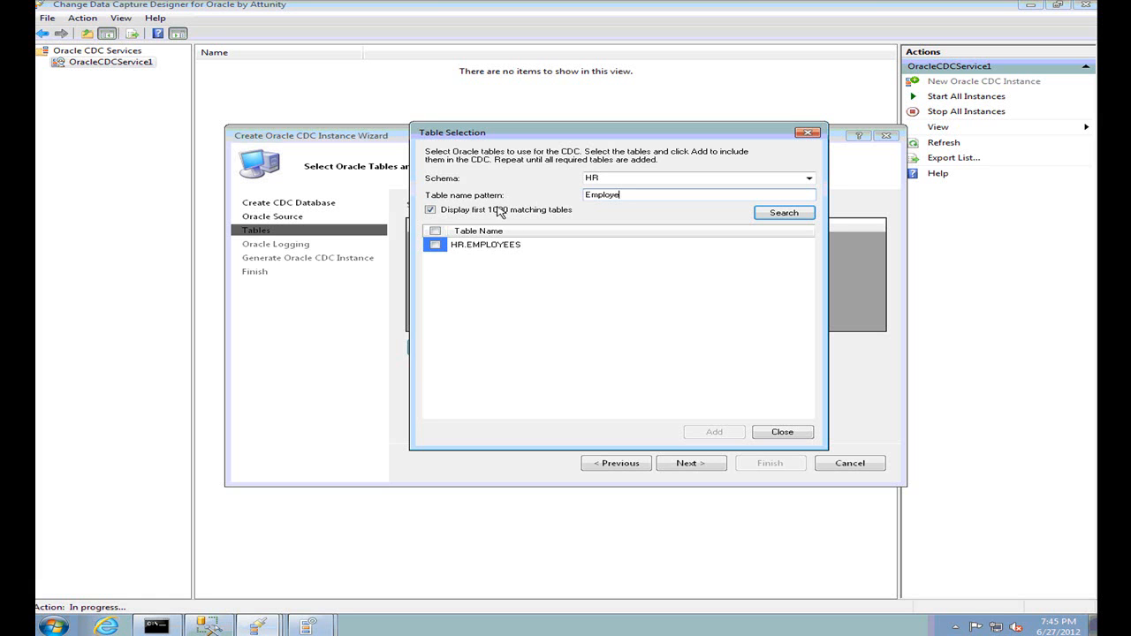
pyautogui.click(436, 246)
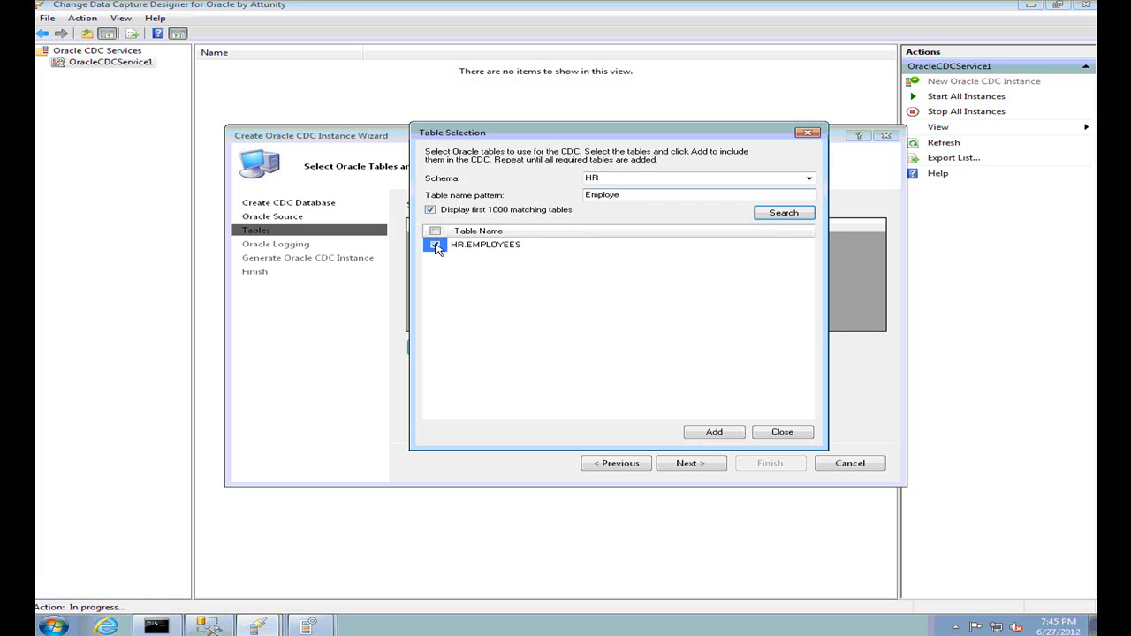
pyautogui.click(715, 433)
pyautogui.click(668, 357)
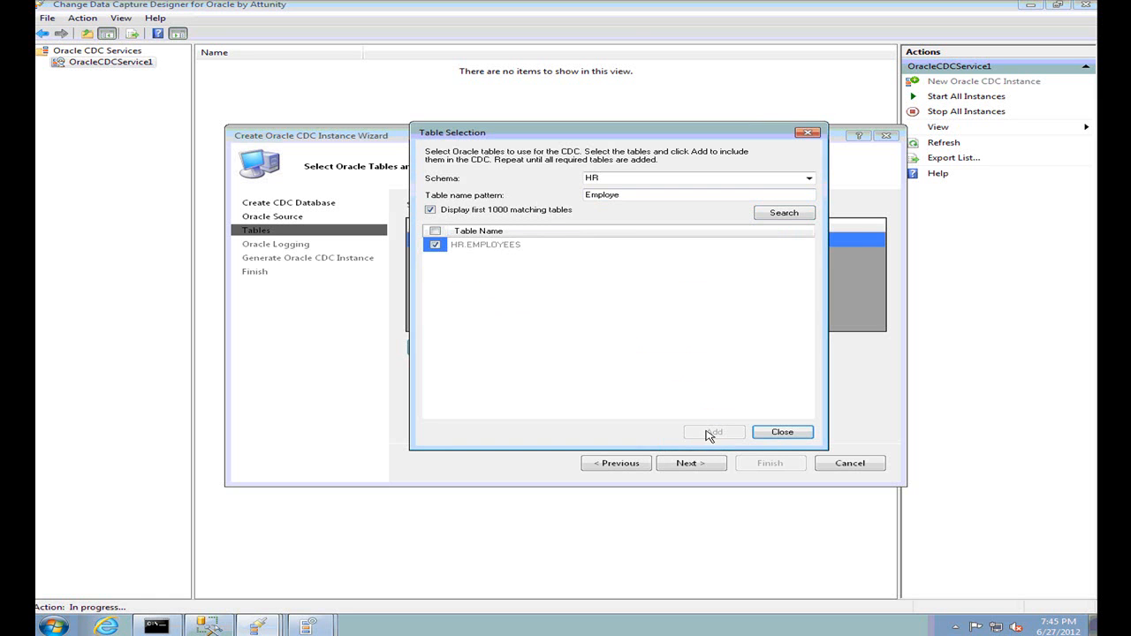
pyautogui.click(782, 433)
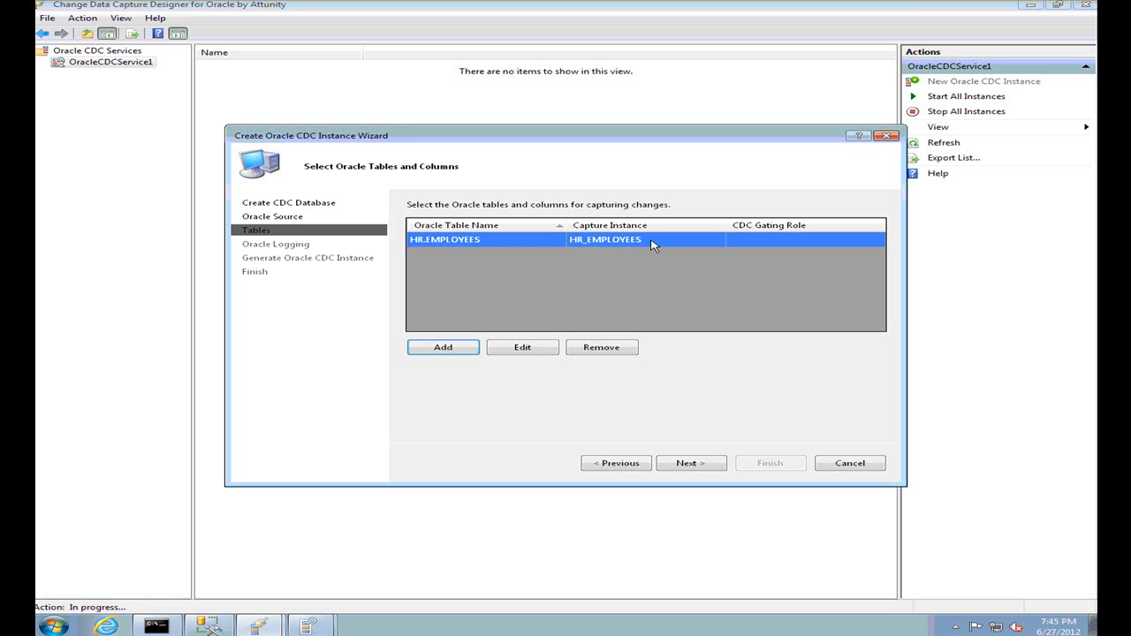
# Give HR.EMPLOYEES the CDC gating role cdc_role and open its column properties
pyautogui.click(751, 228)
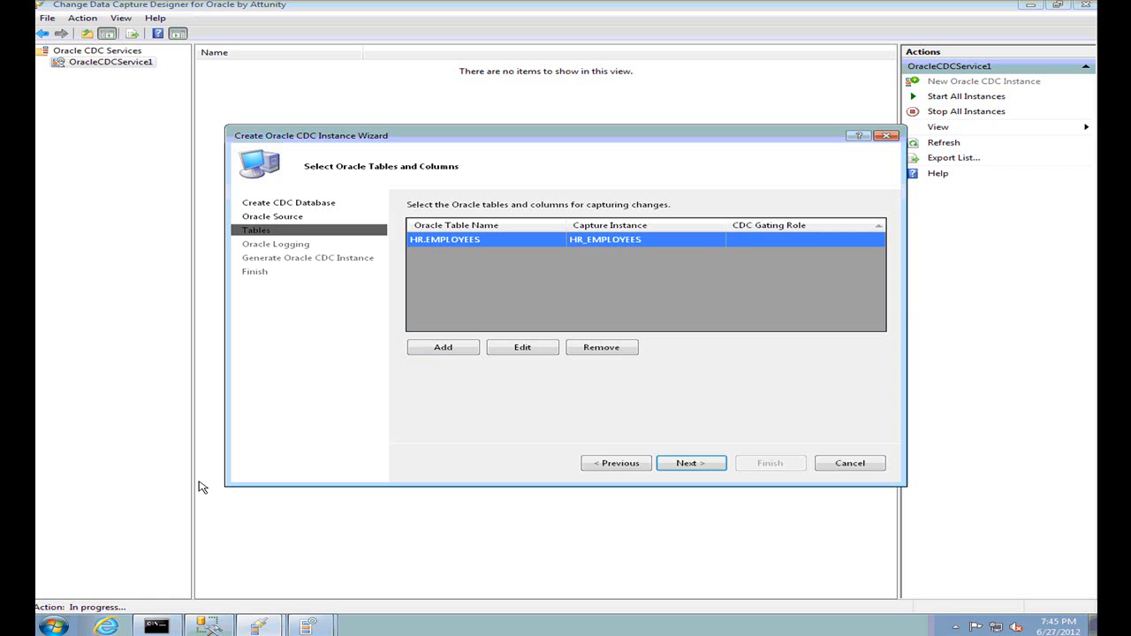
pyautogui.click(747, 247)
pyautogui.write('cdc_role')
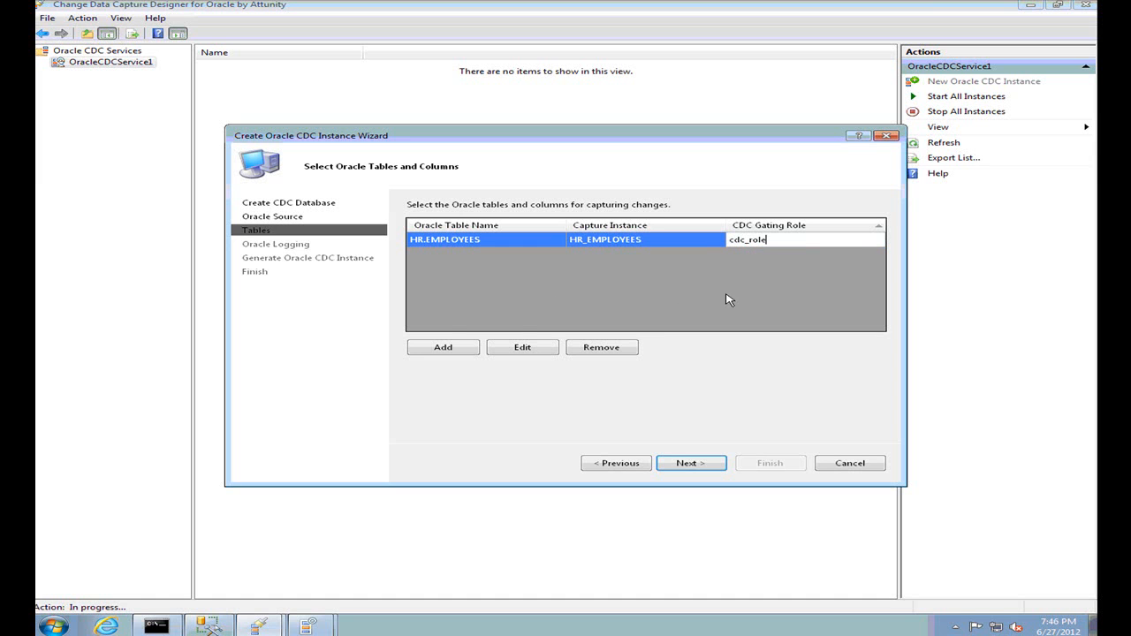
pyautogui.click(457, 248)
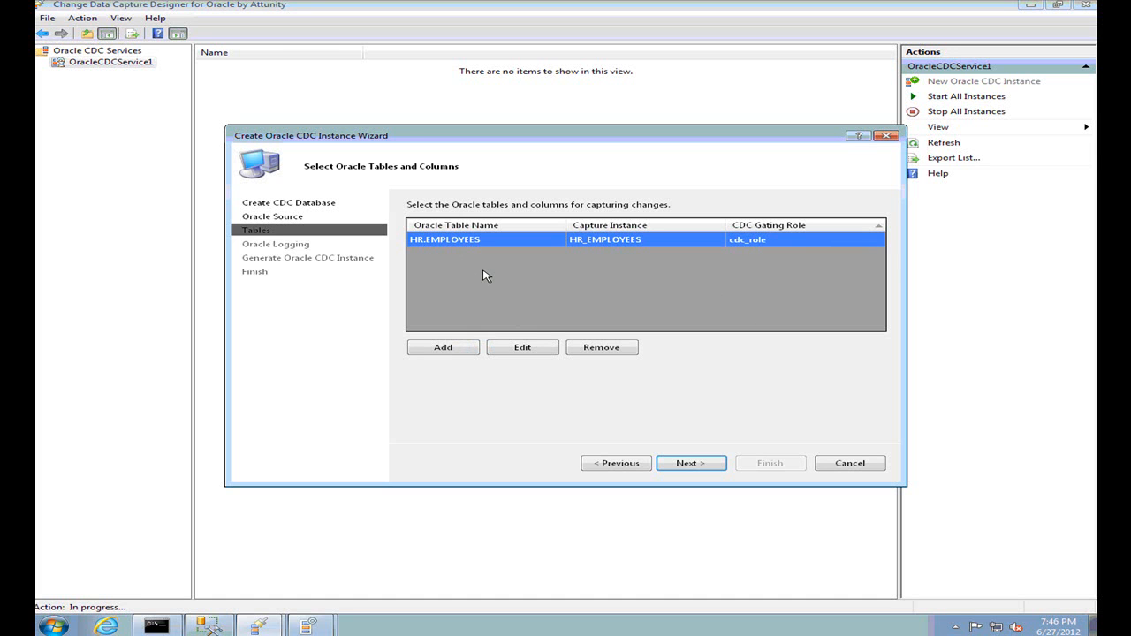
pyautogui.click(520, 349)
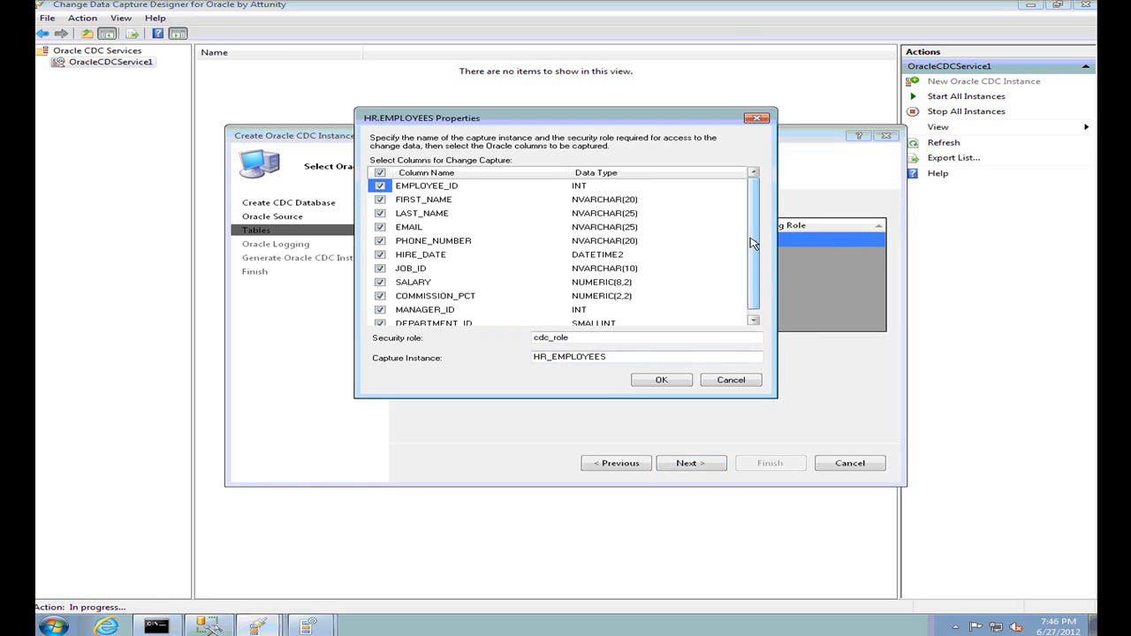
# Exclude COMMISSION_PCT, MANAGER_ID and DEPARTMENT_ID from HR.EMPLOYEES capture, then move to supplemental logging
pyautogui.scroll(-1, 752, 273)
pyautogui.moveTo(752, 273)
pyautogui.mouseDown()
pyautogui.moveTo(762, 207)
pyautogui.moveTo(753, 272)
pyautogui.mouseUp()
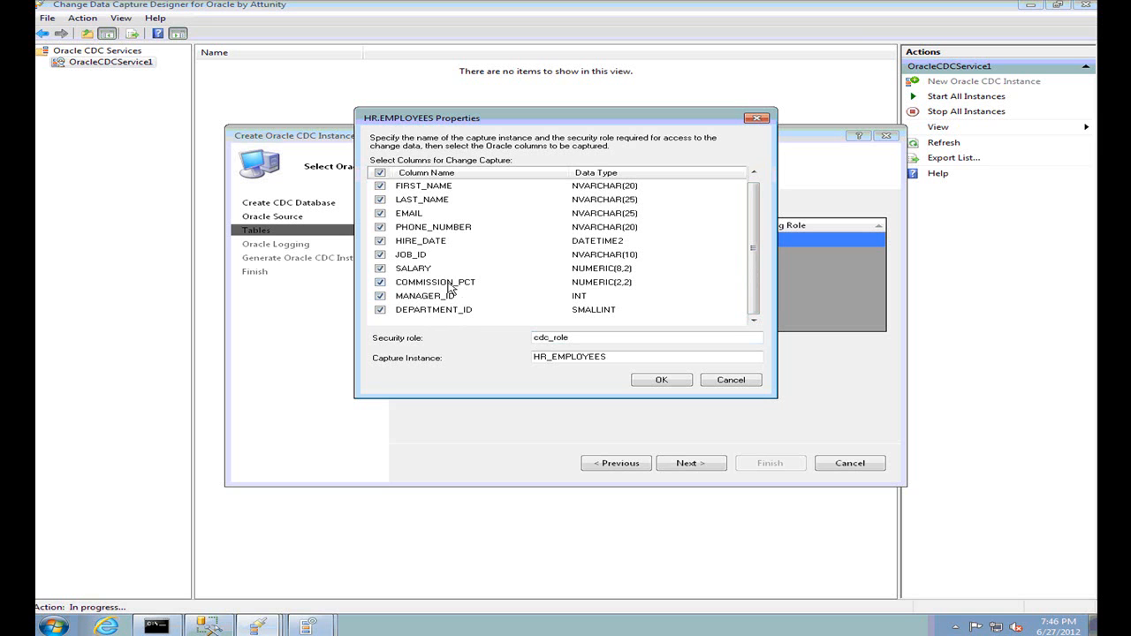
pyautogui.click(380, 282)
pyautogui.click(380, 296)
pyautogui.click(380, 310)
pyautogui.click(659, 381)
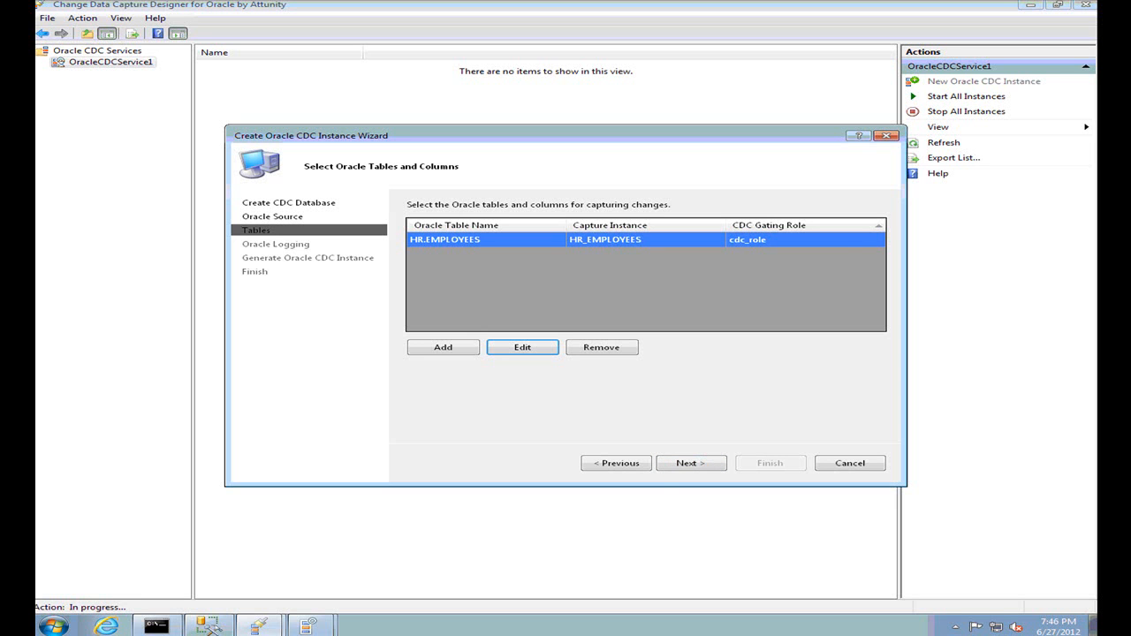
pyautogui.click(707, 465)
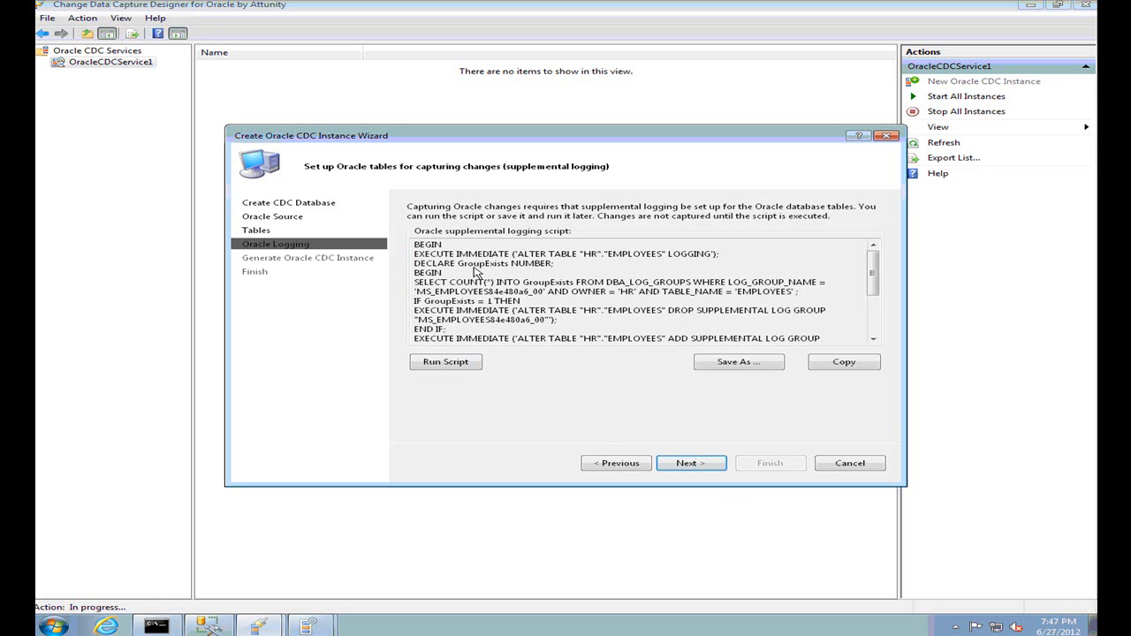
# Run the supplemental logging script, dismiss its failure error, and proceed to instance generation
pyautogui.moveTo(415, 245); pyautogui.dragTo(846, 341)
pyautogui.click(697, 312)
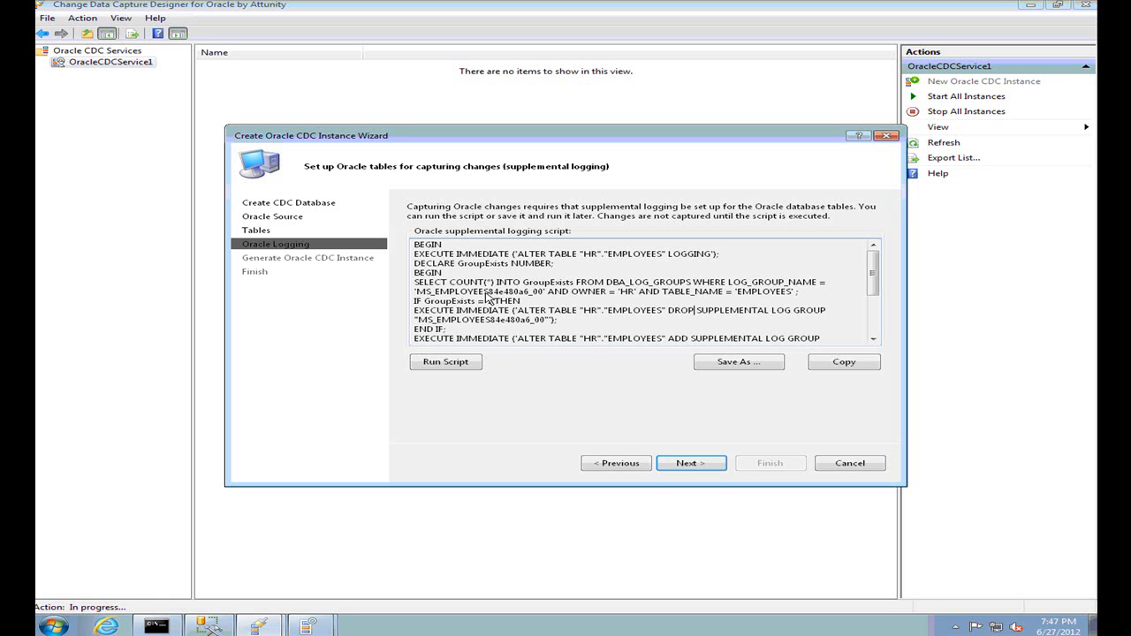
pyautogui.click(844, 339)
pyautogui.moveTo(696, 328); pyautogui.dragTo(375, 248)
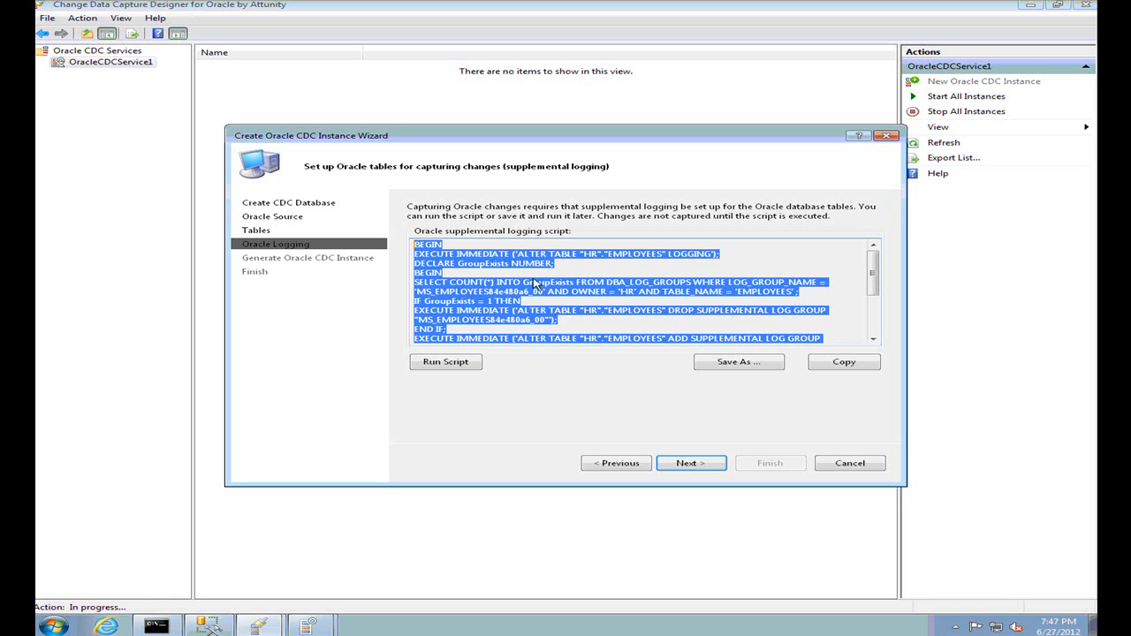
pyautogui.click(441, 367)
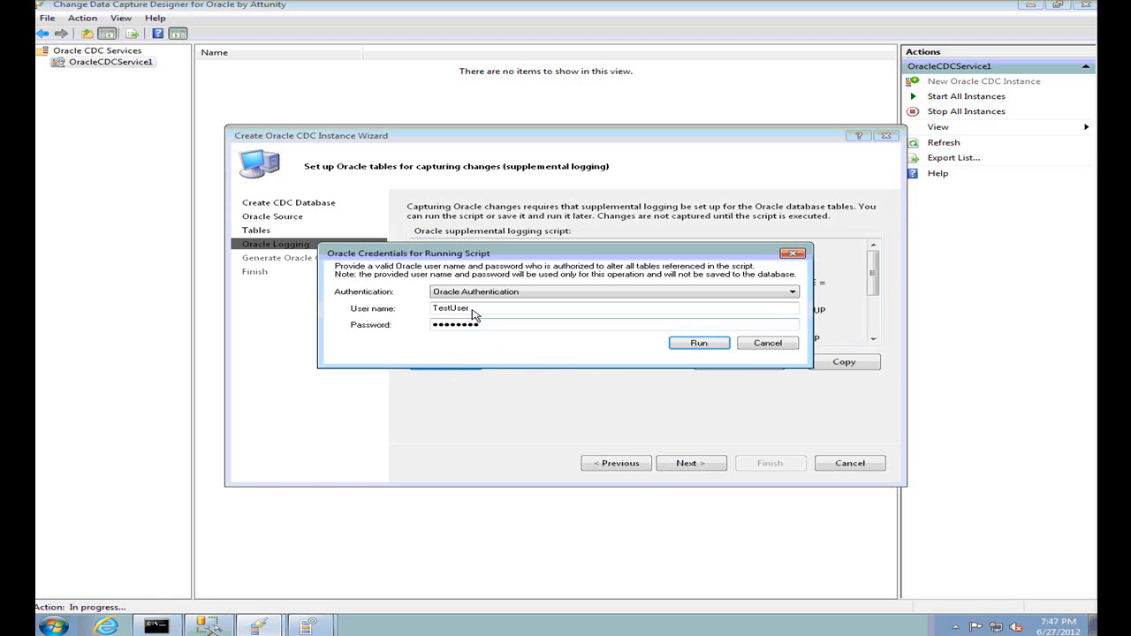
pyautogui.click(693, 345)
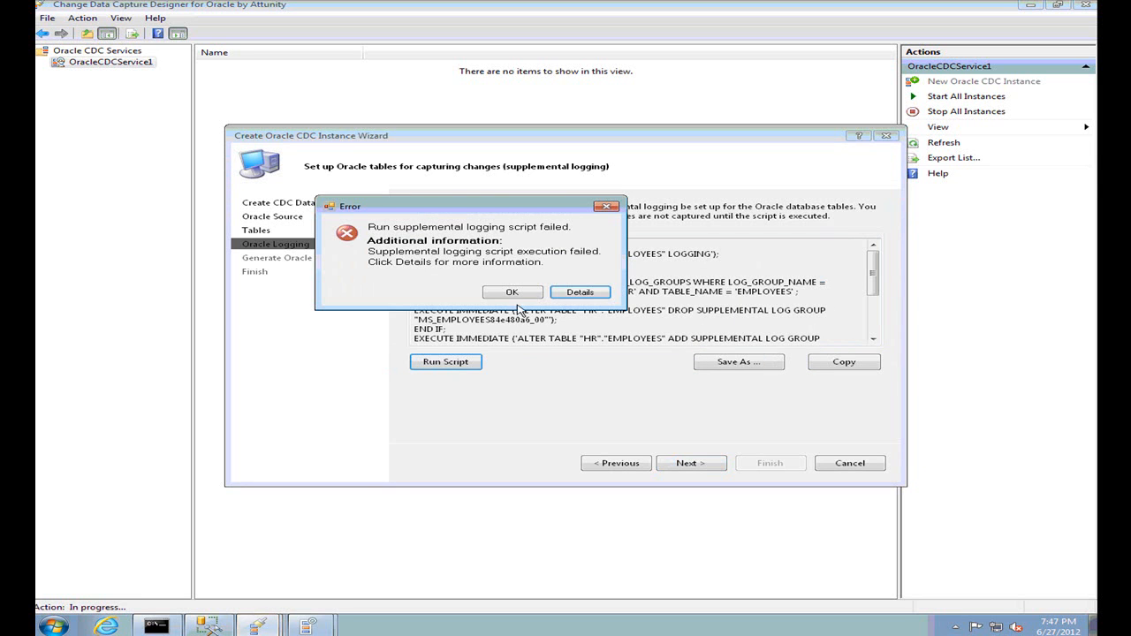
pyautogui.click(516, 293)
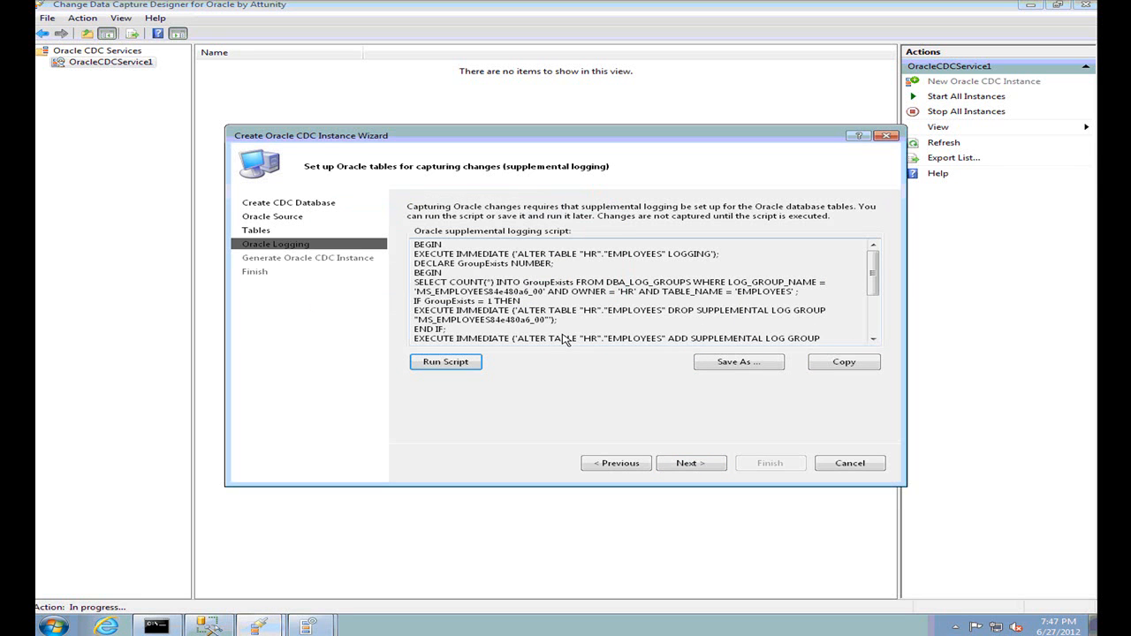
pyautogui.moveTo(415, 245); pyautogui.dragTo(580, 347)
pyautogui.click(688, 463)
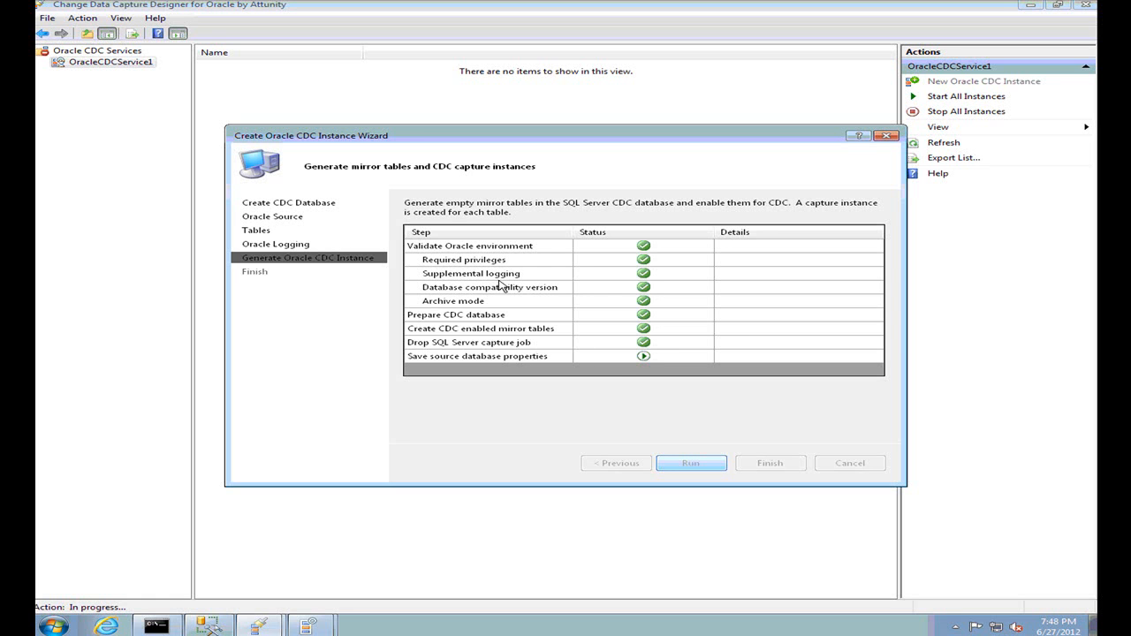
# Switch to SQL Server Management Studio once the mirror tables and capture instance are generated
pyautogui.click(212, 629)
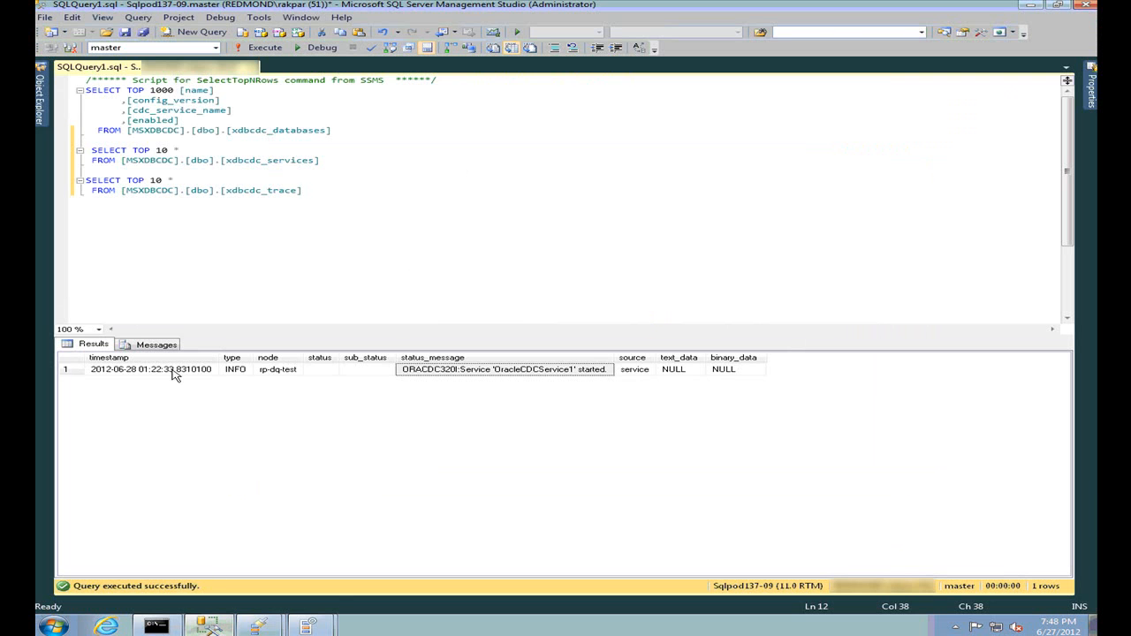
# Refresh the Databases node in Object Explorer and select the new MSXDBCDC and SSISDemo databases
pyautogui.click(43, 107)
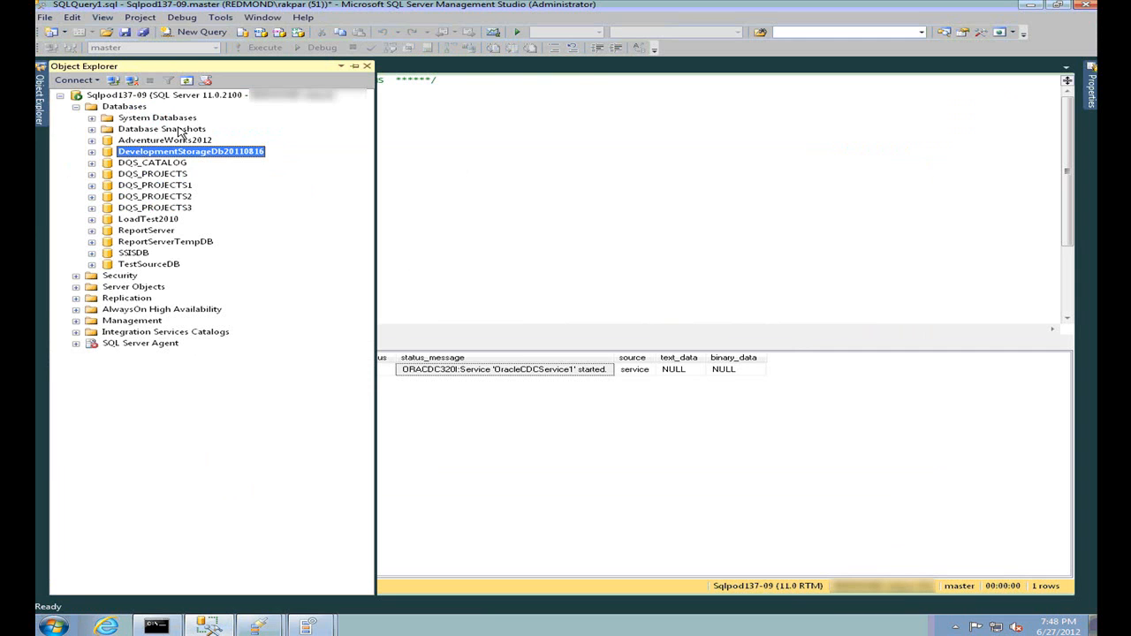
pyautogui.click(129, 107)
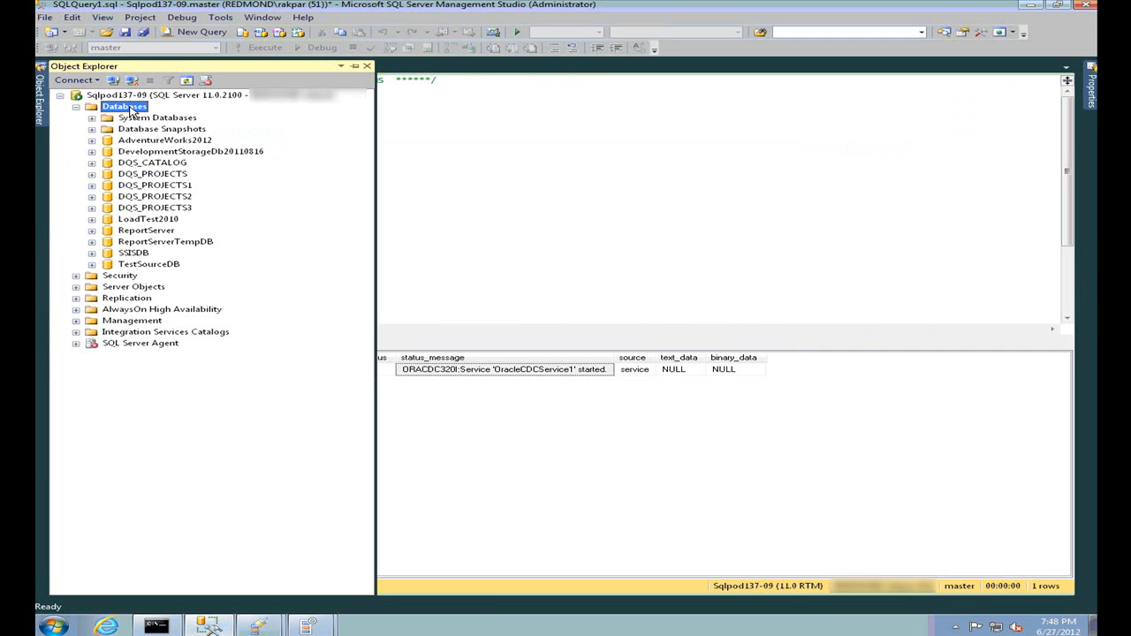
pyautogui.press('F5')
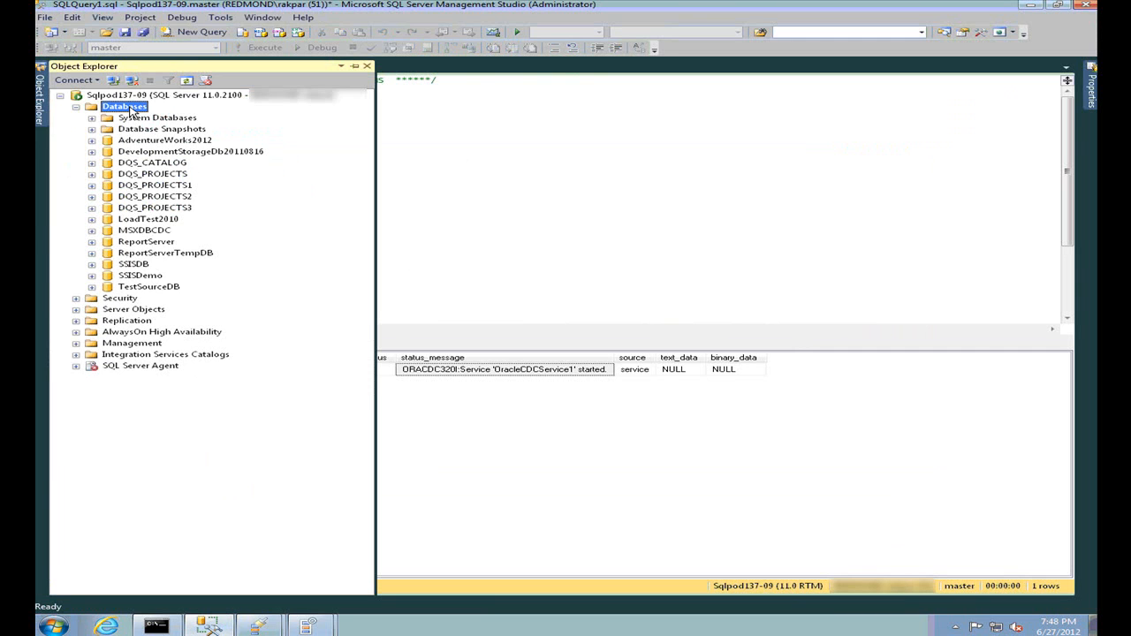
pyautogui.click(148, 230)
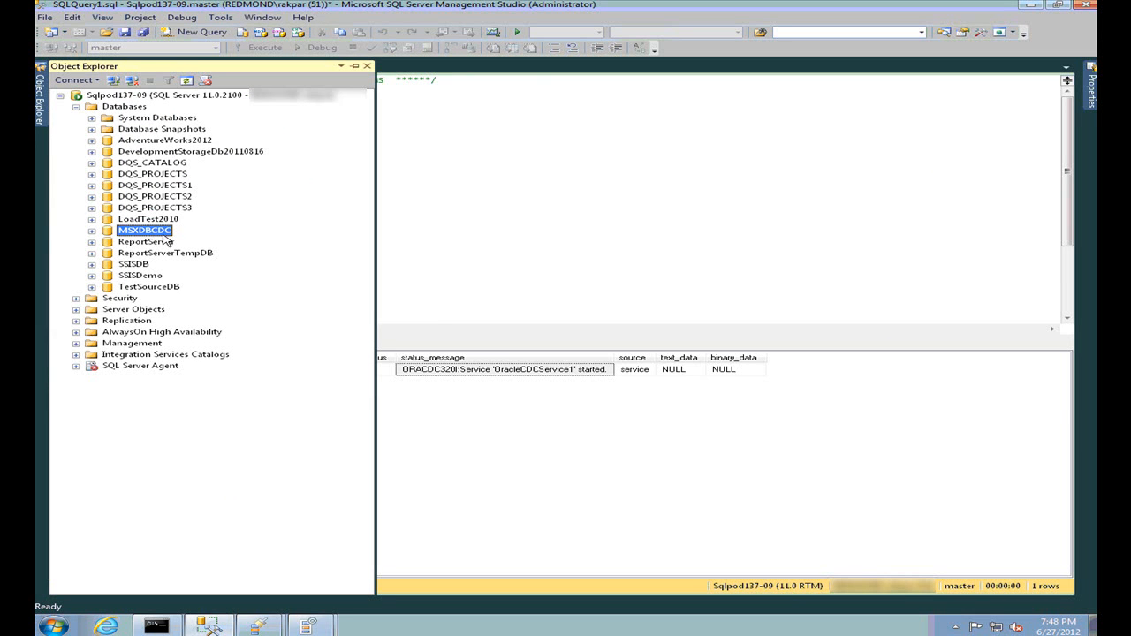
pyautogui.click(132, 278)
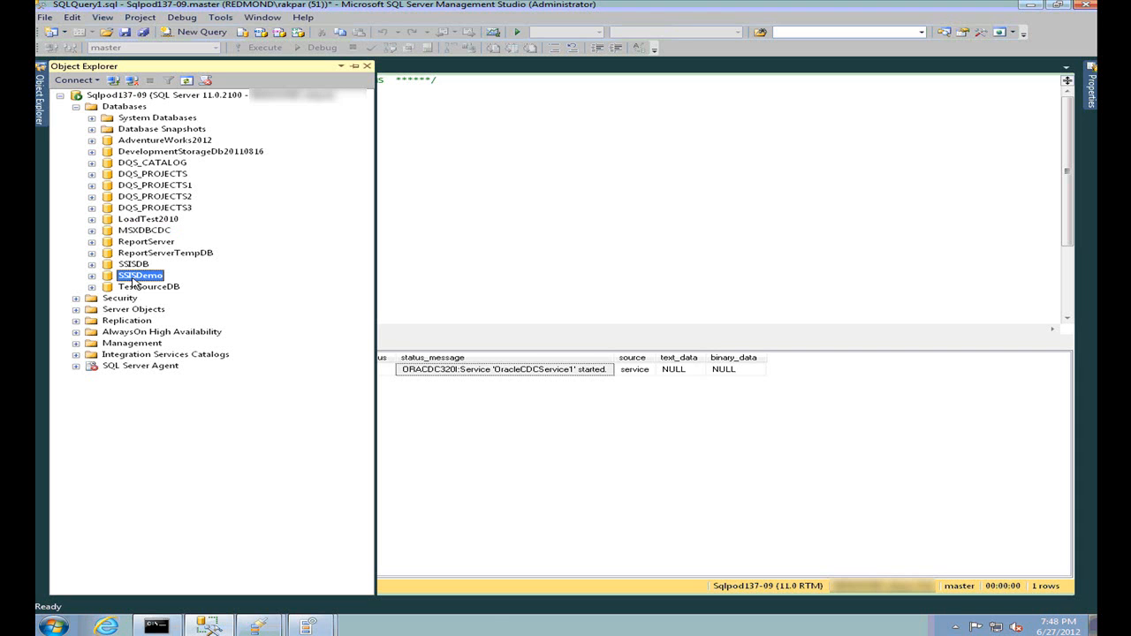
pyautogui.click(318, 628)
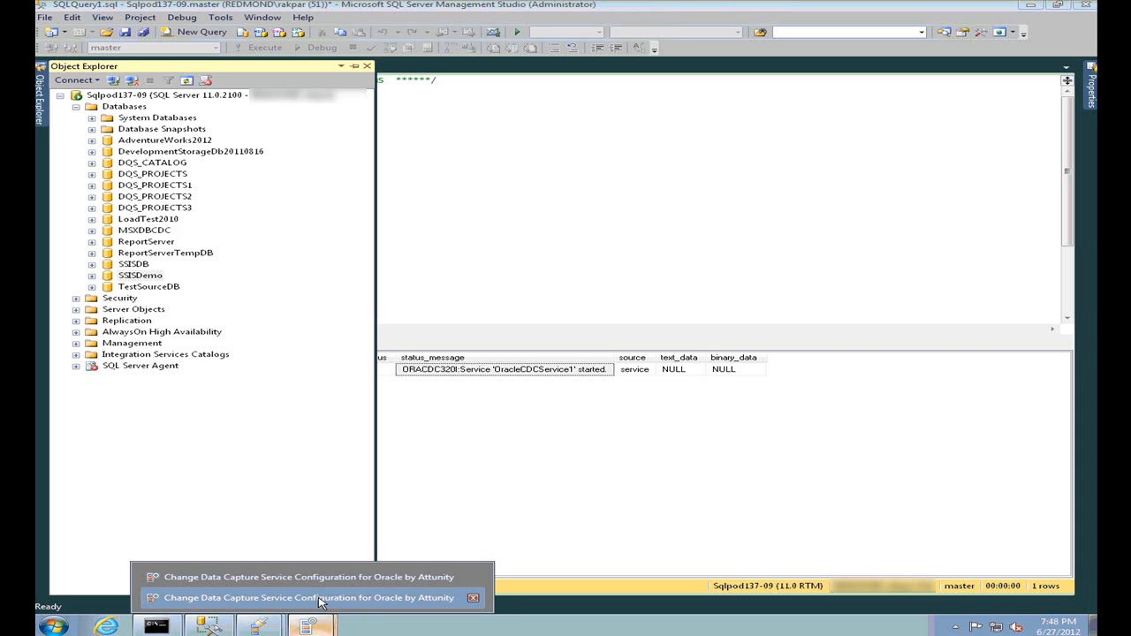
# Return to the Create Oracle CDC Instance Wizard and finish it to create SSISDemo
pyautogui.click(320, 598)
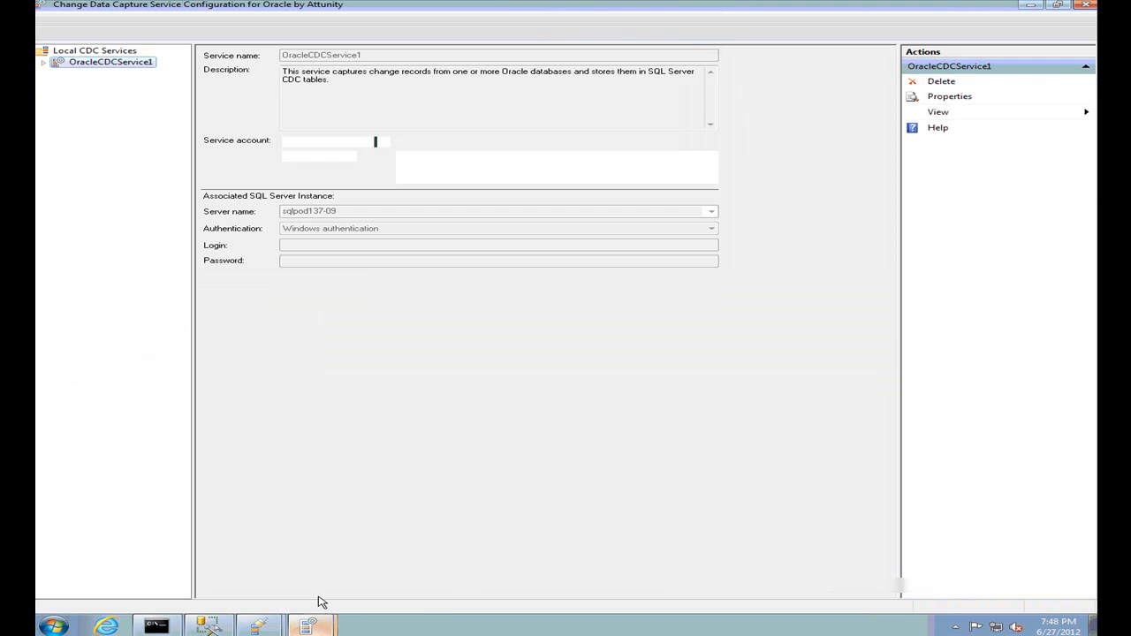
pyautogui.click(271, 623)
pyautogui.click(273, 600)
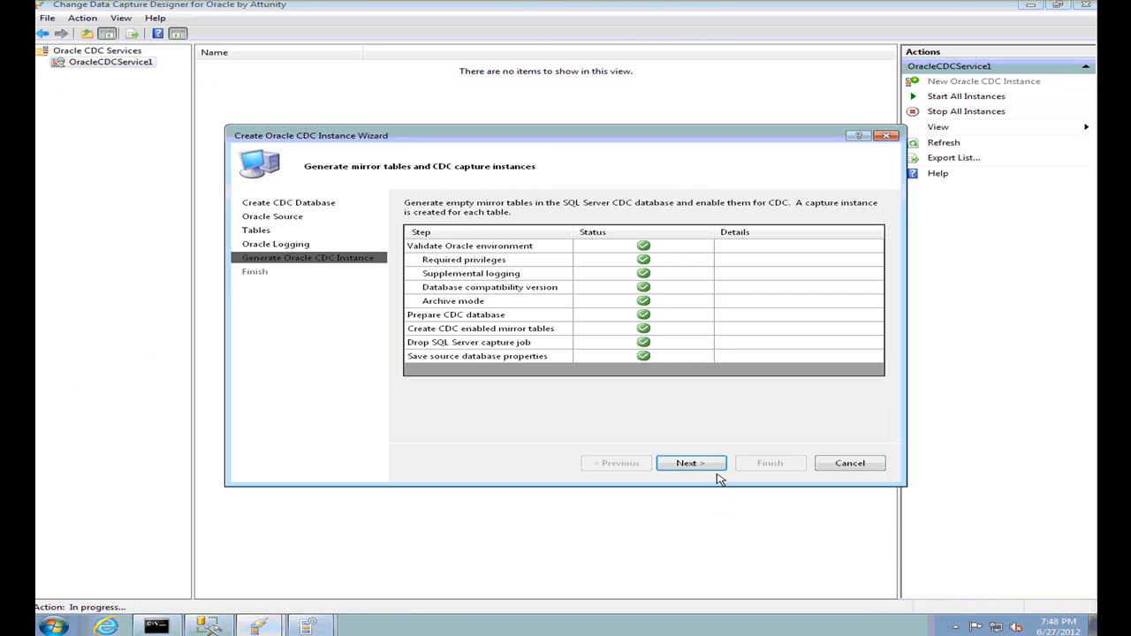
pyautogui.click(704, 466)
pyautogui.click(621, 433)
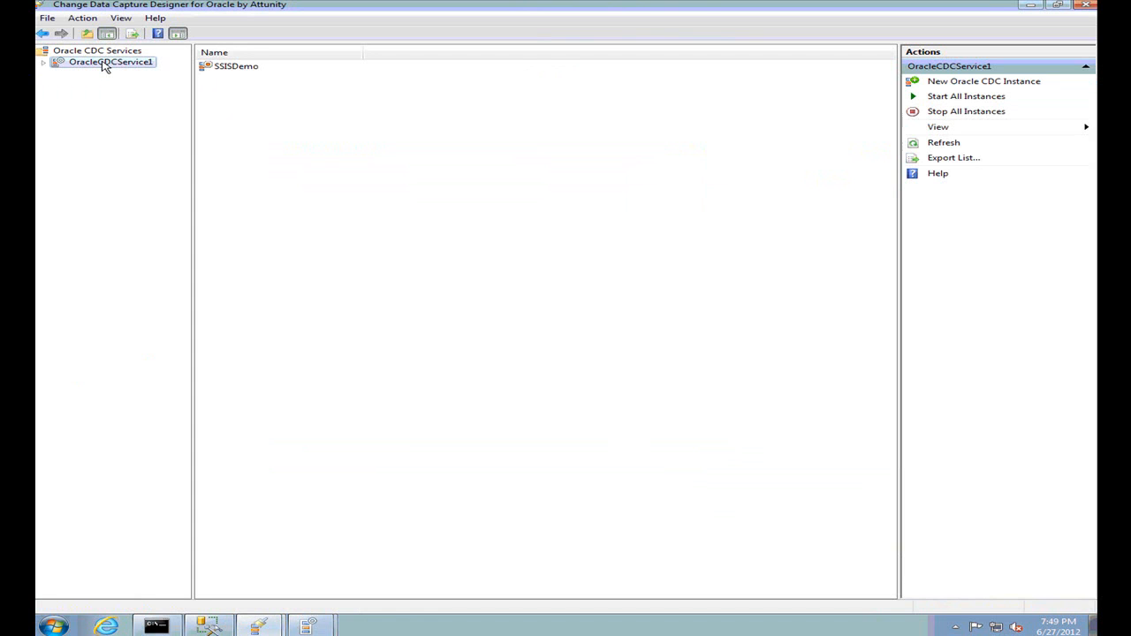
# Expand OracleCDCService1 and start the SSISDemo instance from its context menu
pyautogui.rightClick(103, 64)
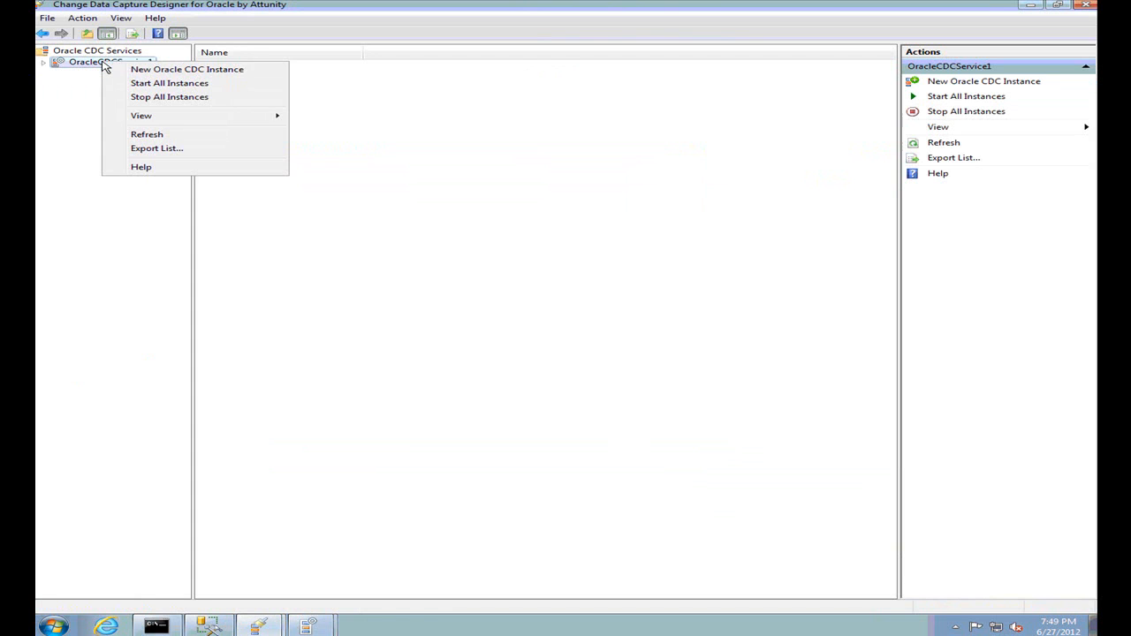
pyautogui.click(46, 64)
pyautogui.click(96, 78)
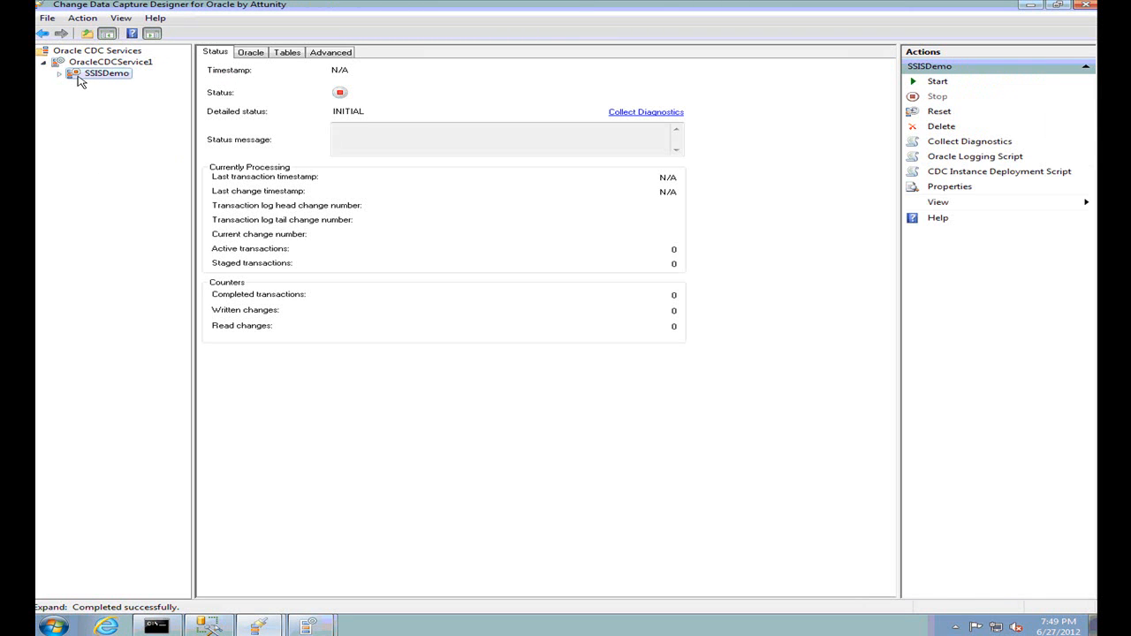
pyautogui.rightClick(104, 76)
pyautogui.click(139, 82)
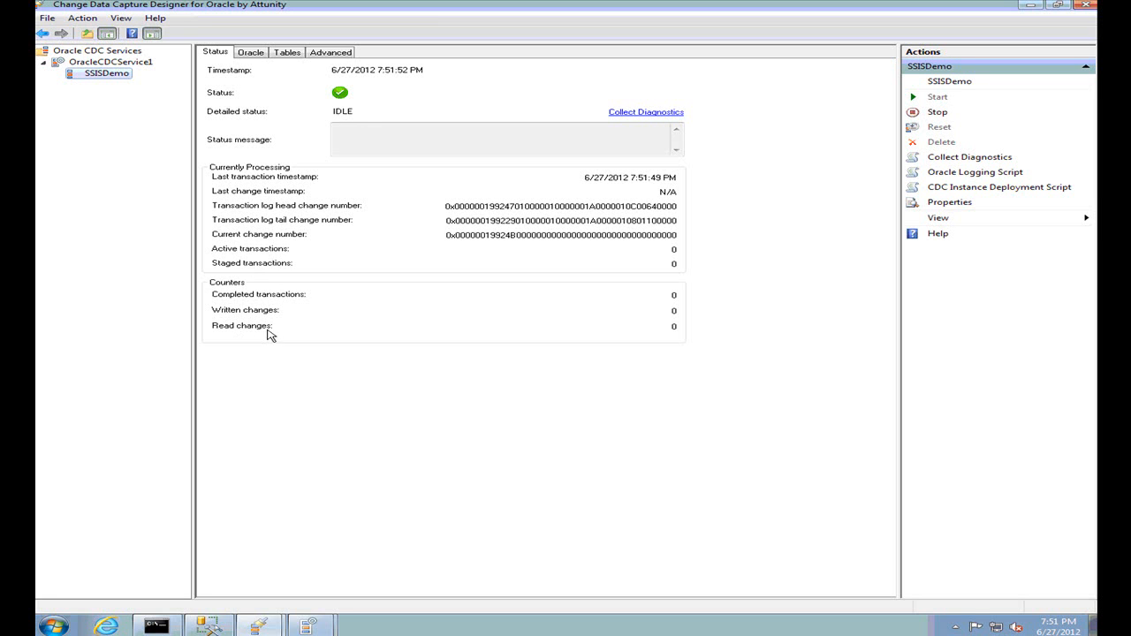
# Check SSISDemo's Oracle connection and captured HR.EMPLOYEES columns, then go to SQL Server Management Studio
pyautogui.click(252, 54)
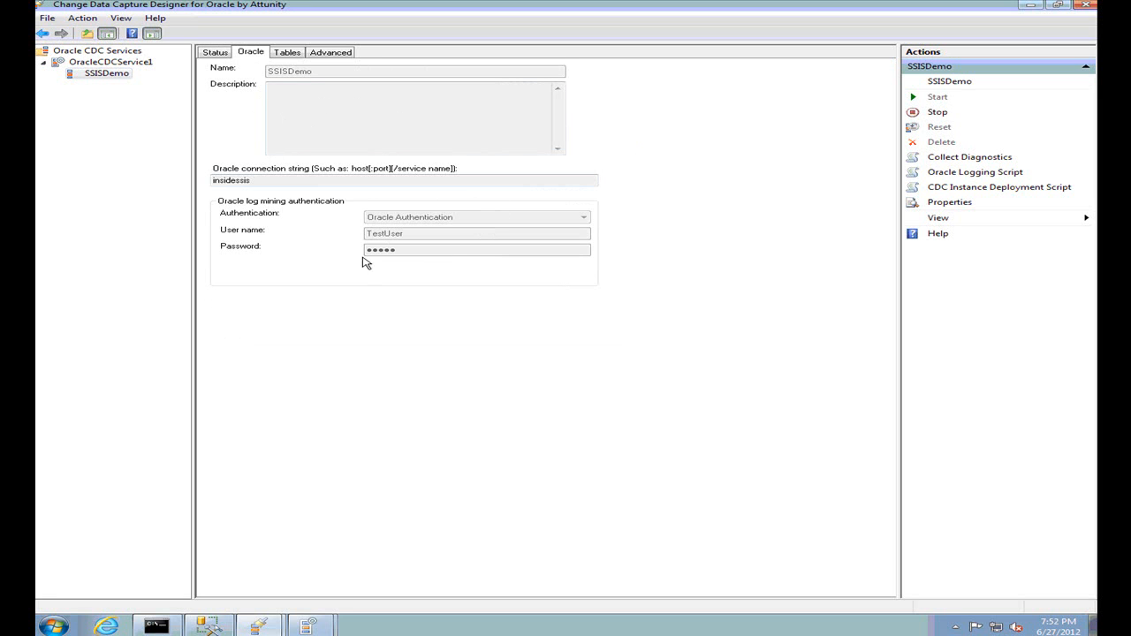
pyautogui.click(290, 55)
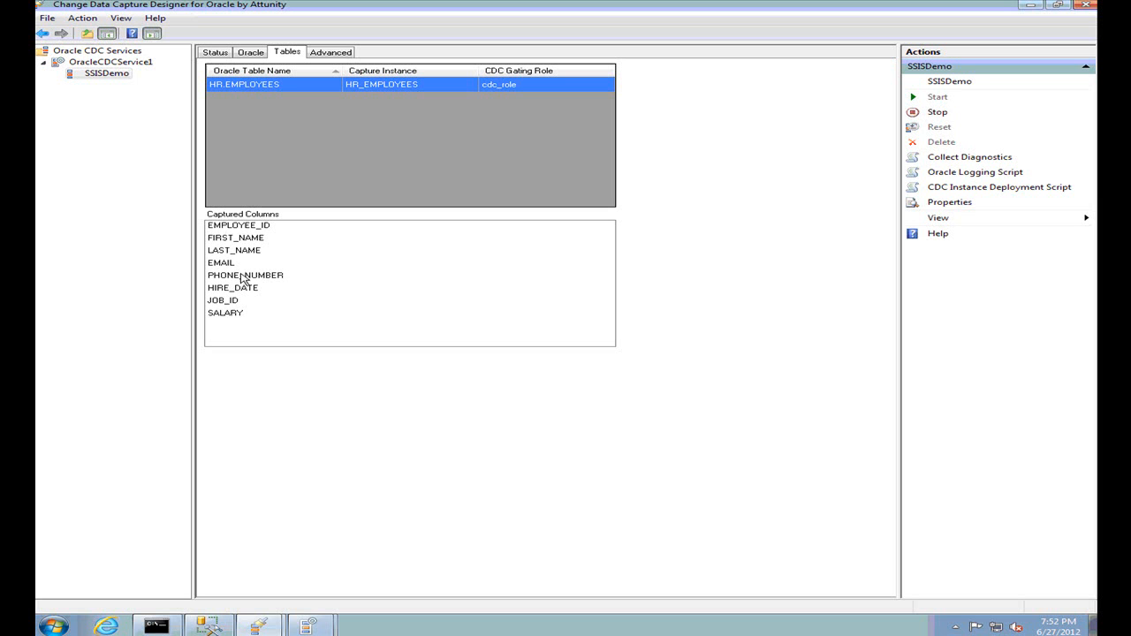
pyautogui.click(212, 624)
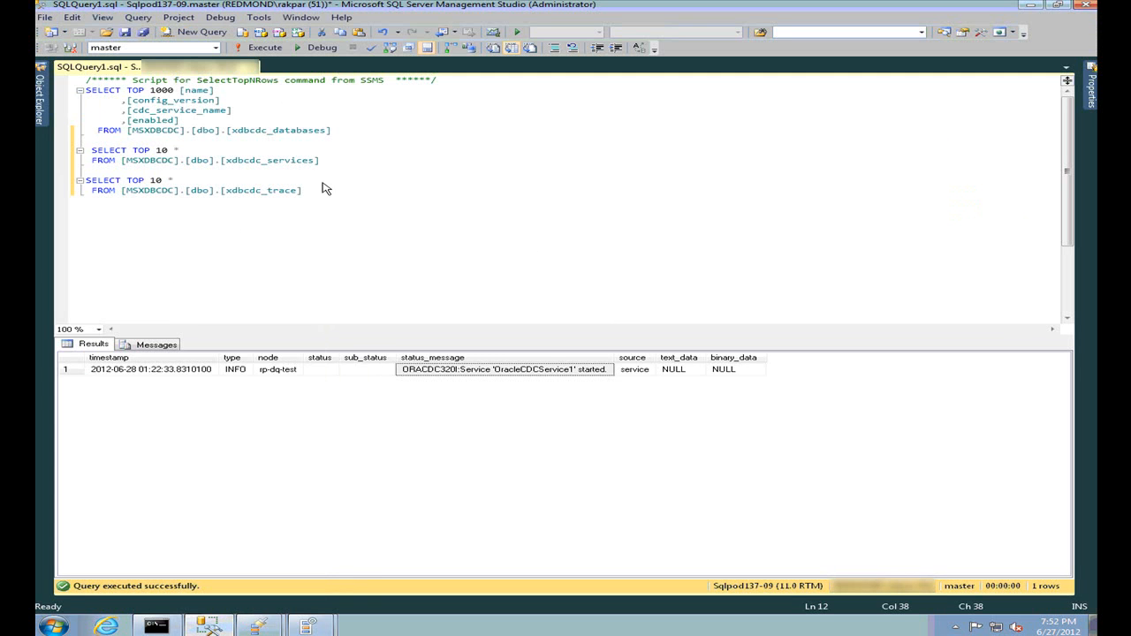
# Run the xdbcdc_databases query and note the SSISDemo instance on OracleCDCService1
pyautogui.moveTo(127, 132); pyautogui.dragTo(185, 132)
pyautogui.moveTo(362, 133); pyautogui.dragTo(85, 90)
pyautogui.press('F5')
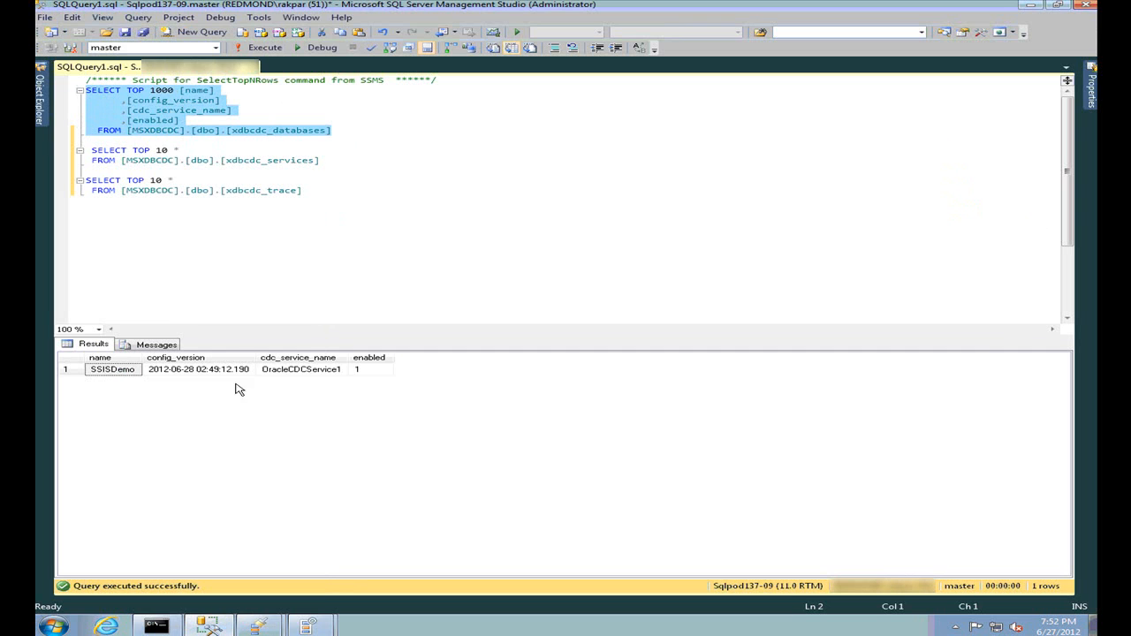
pyautogui.click(110, 376)
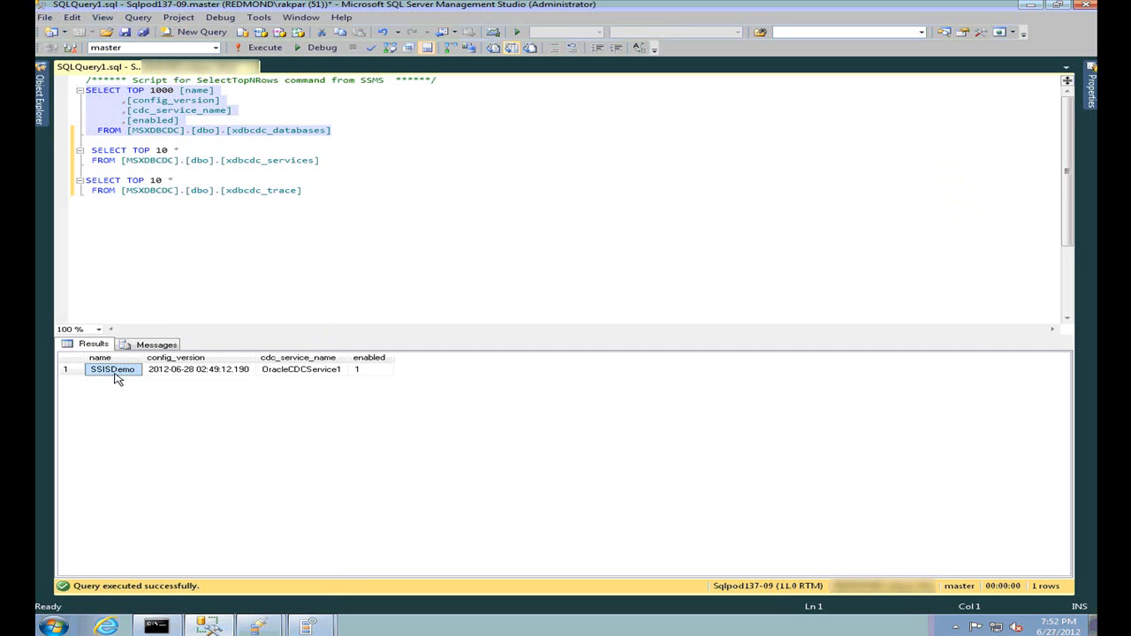
pyautogui.click(274, 372)
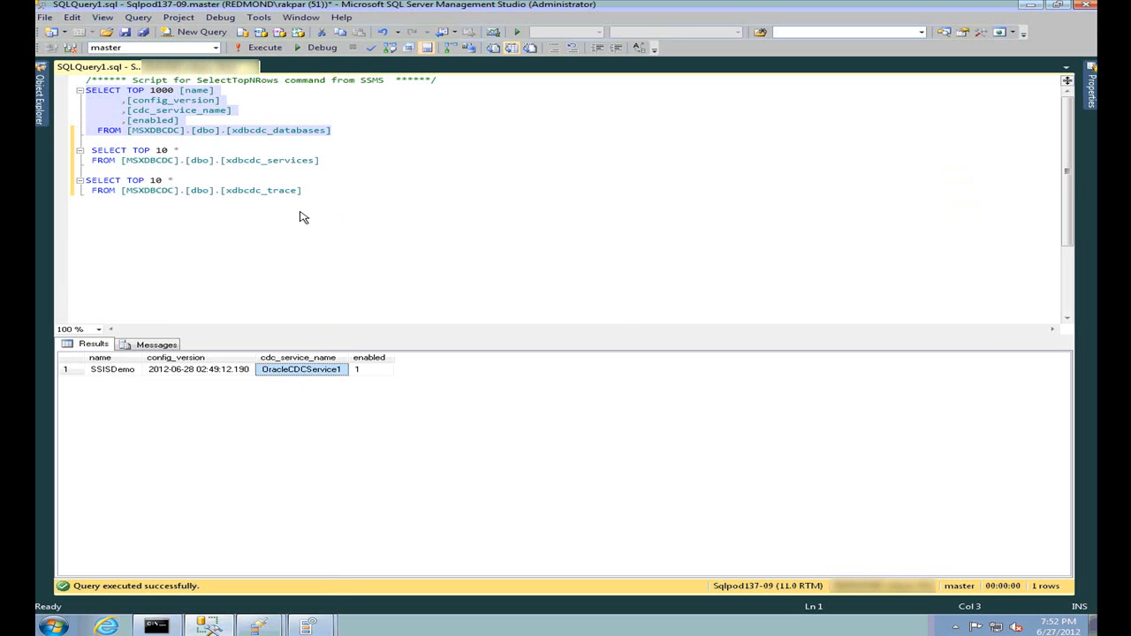
# Run the xdbcdc_services query and note OracleCDCService1's SQL login and active node rp-dq-test
pyautogui.click(362, 169)
pyautogui.hotkey('shift', 'Up')
pyautogui.hotkey('shift', 'Up')
pyautogui.hotkey('shift', 'Up')
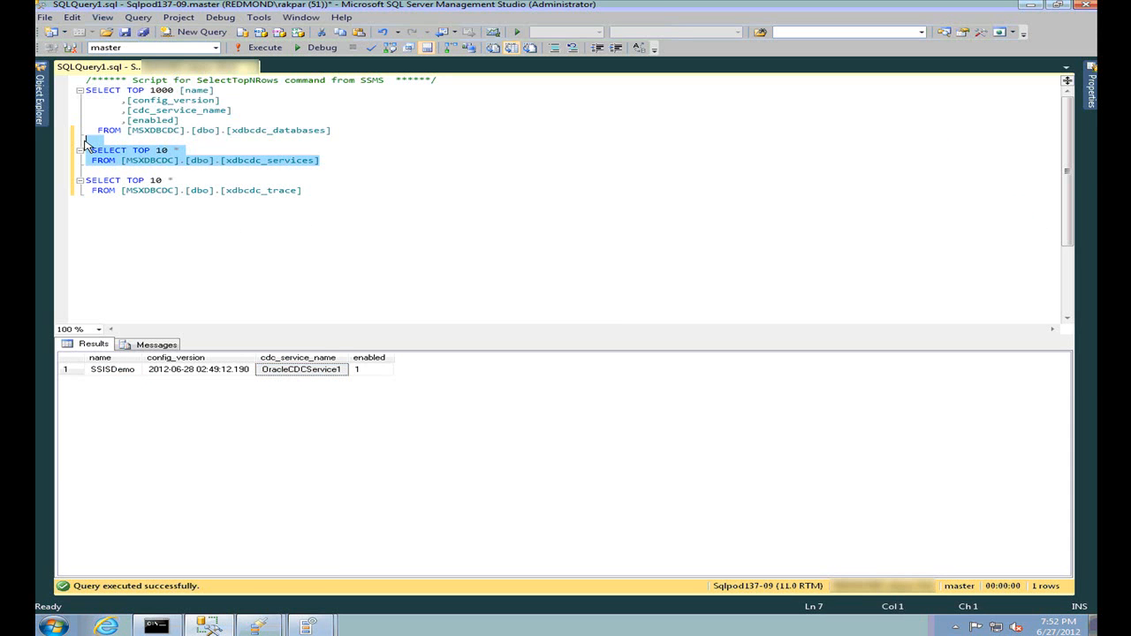
pyautogui.press('F5')
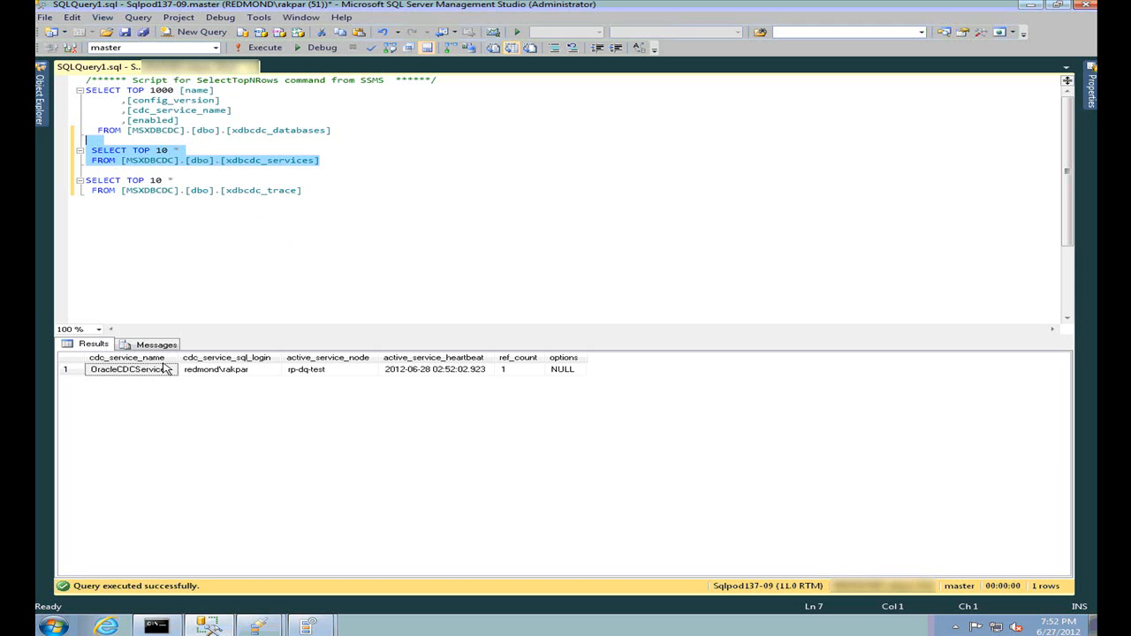
pyautogui.click(138, 371)
pyautogui.click(224, 371)
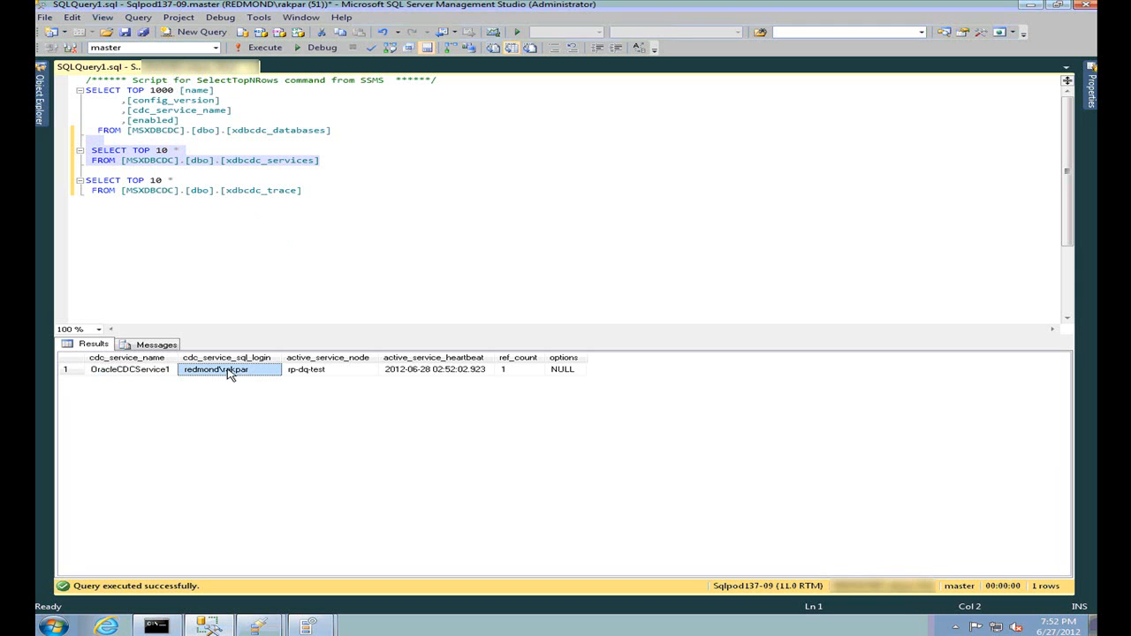
pyautogui.click(323, 375)
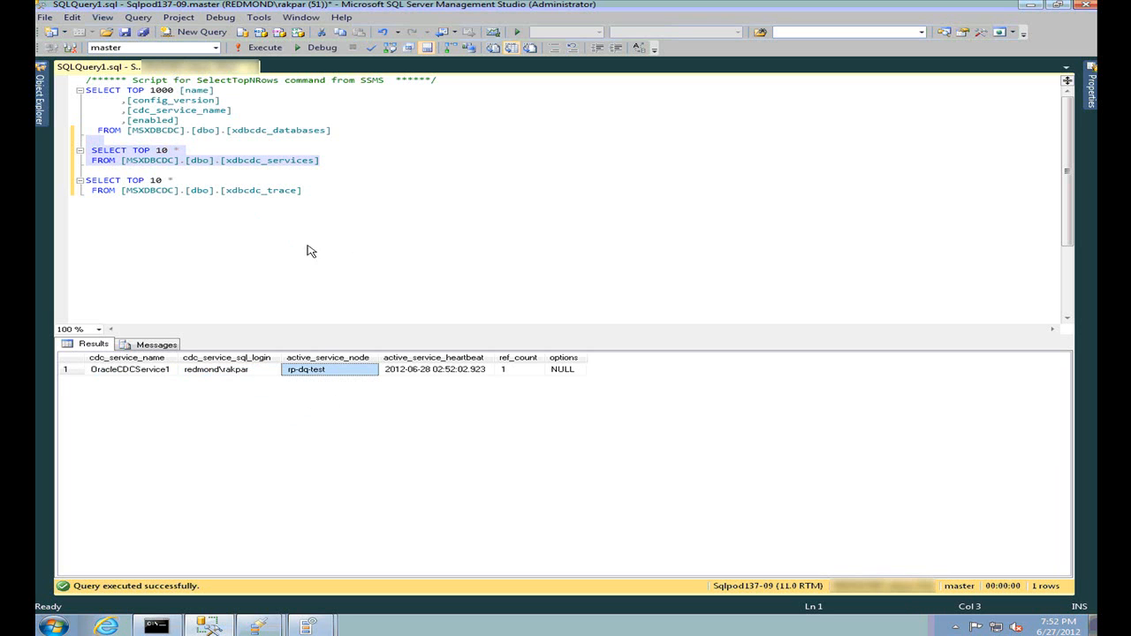
# Run the xdbcdc_trace query, then return to the CDC Designer
pyautogui.click(358, 193)
pyautogui.moveTo(303, 191); pyautogui.dragTo(76, 177)
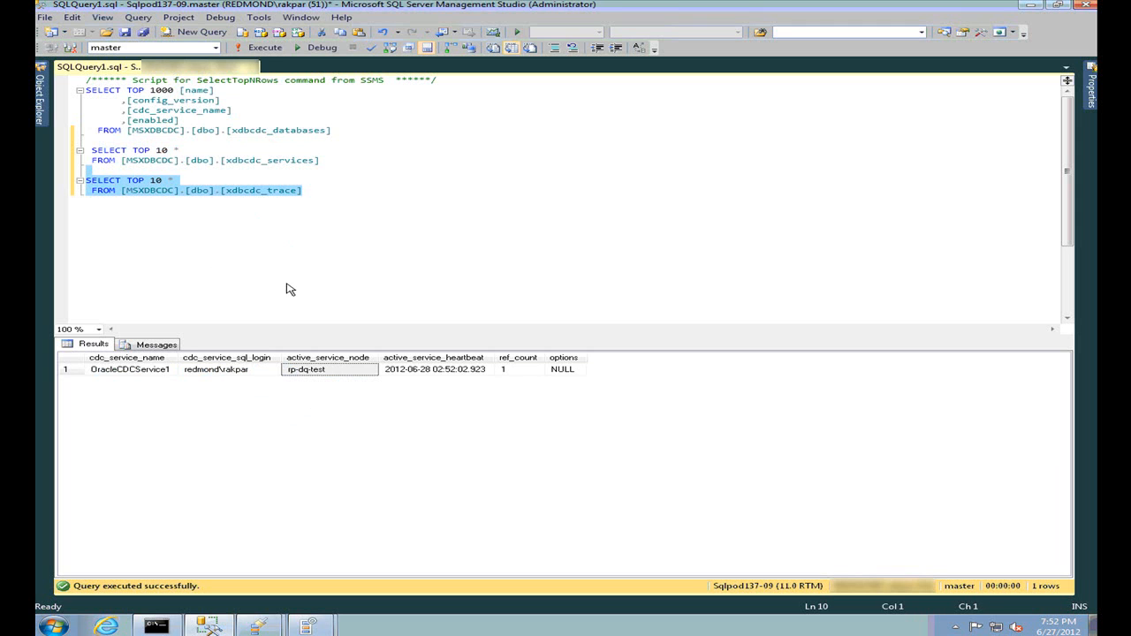
pyautogui.press('F5')
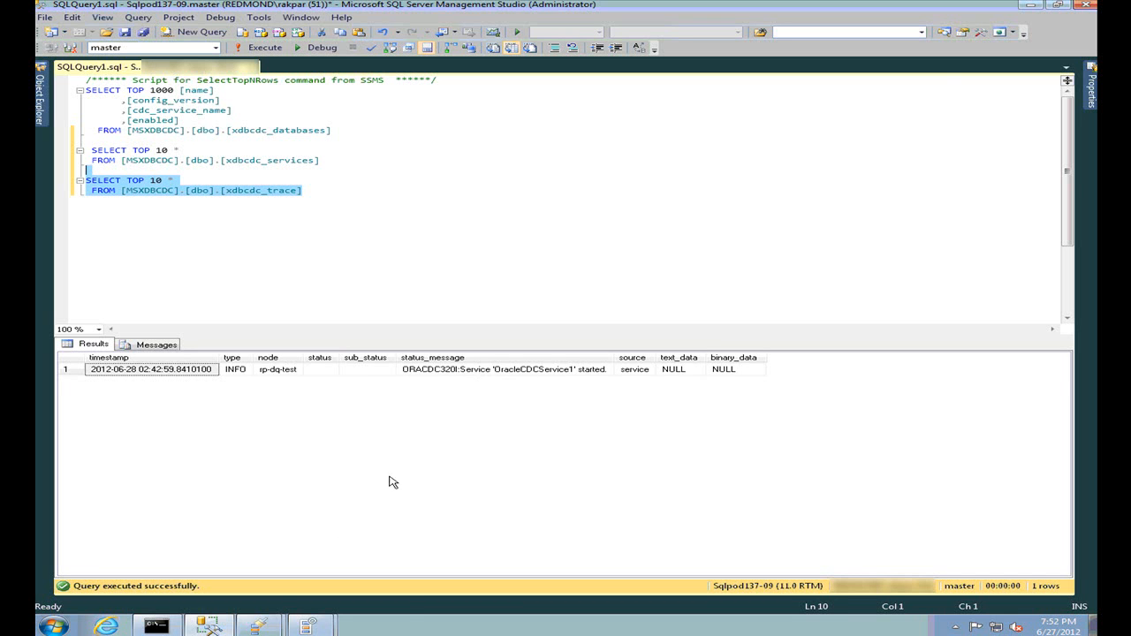
pyautogui.click(261, 628)
pyautogui.click(303, 578)
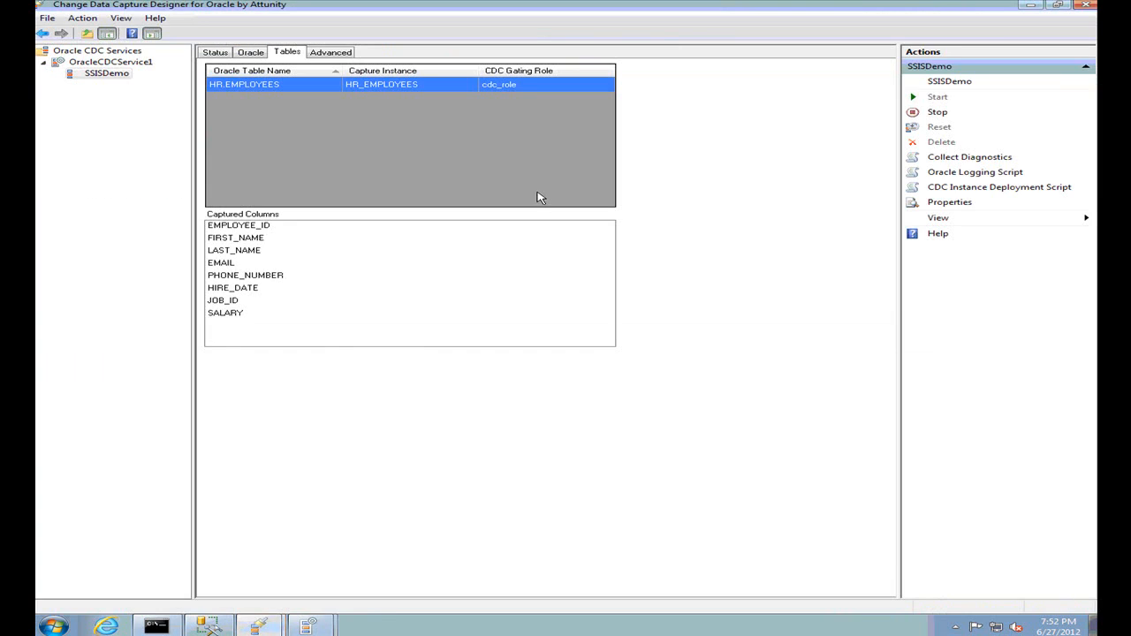
# From SSISDemo's Status tab, create a diagnostics collection saved to c:\trace.log
pyautogui.click(219, 53)
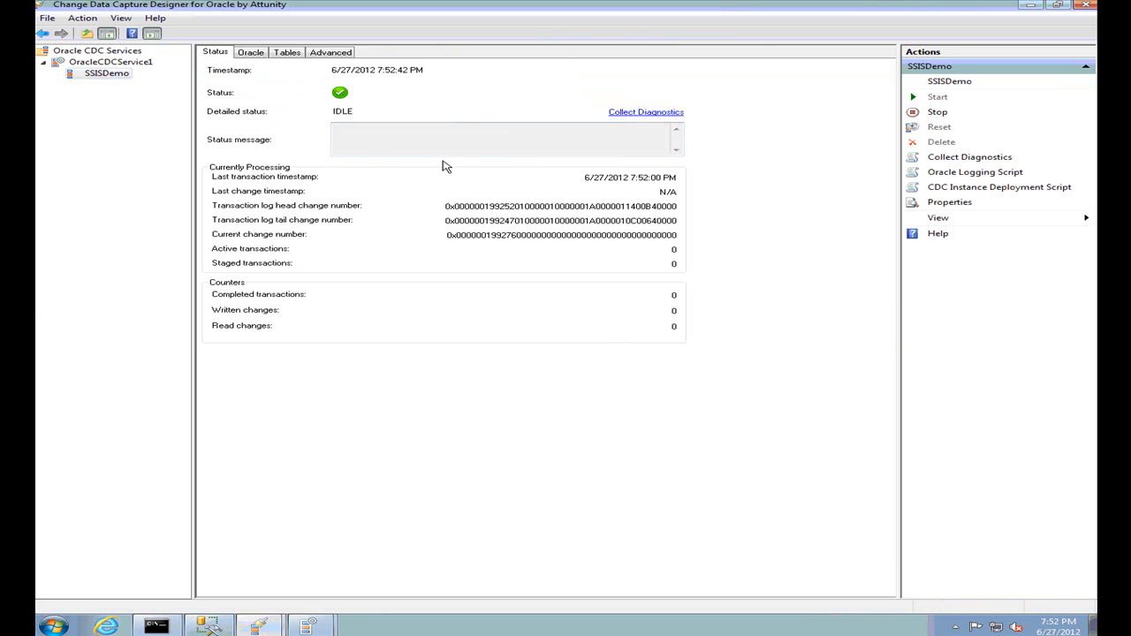
pyautogui.click(647, 114)
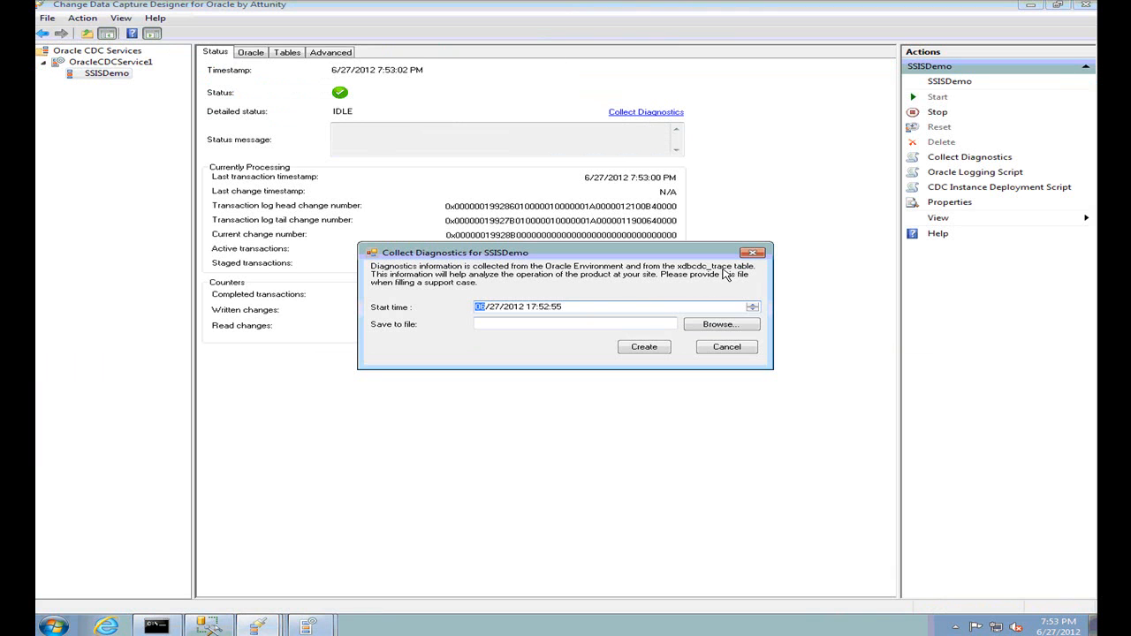
pyautogui.click(528, 329)
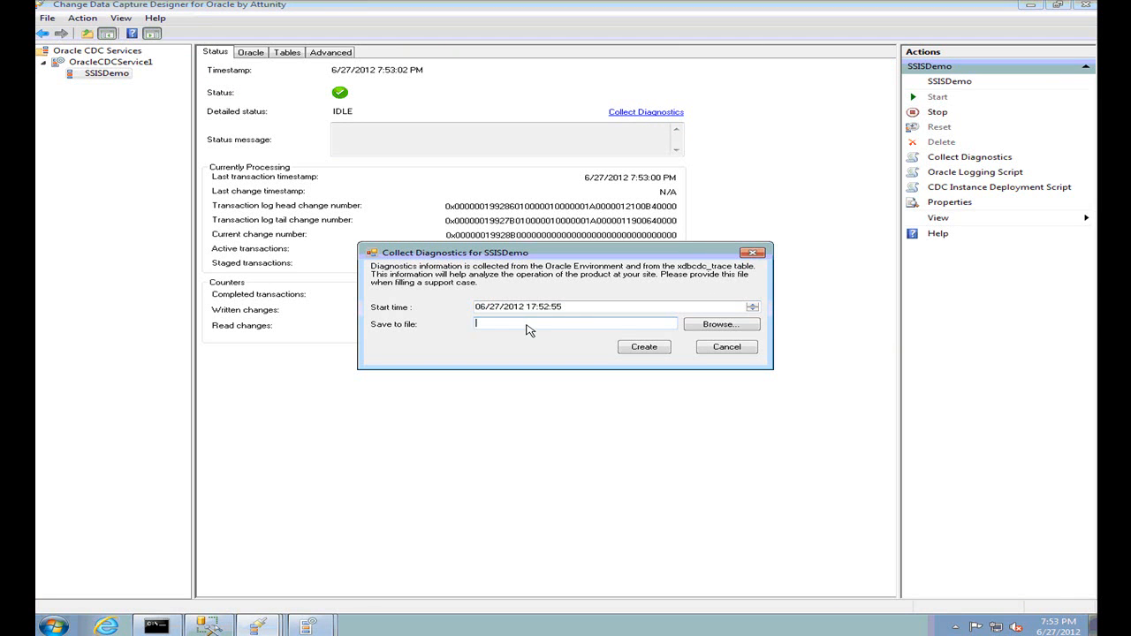
pyautogui.write('c:\\')
pyautogui.write('trace')
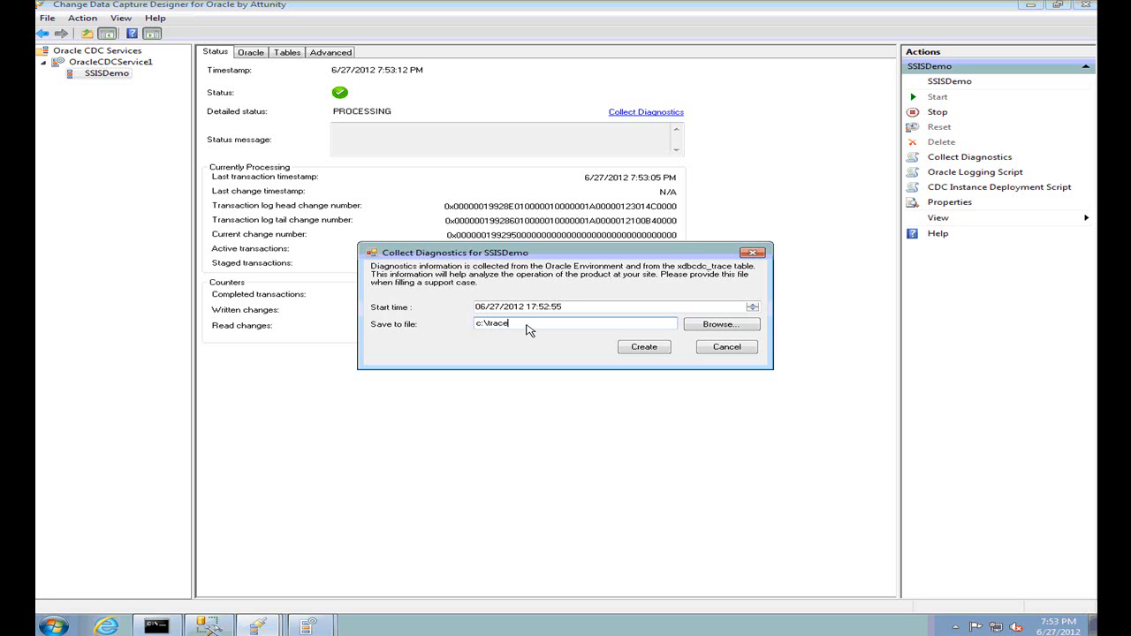
pyautogui.write('.log')
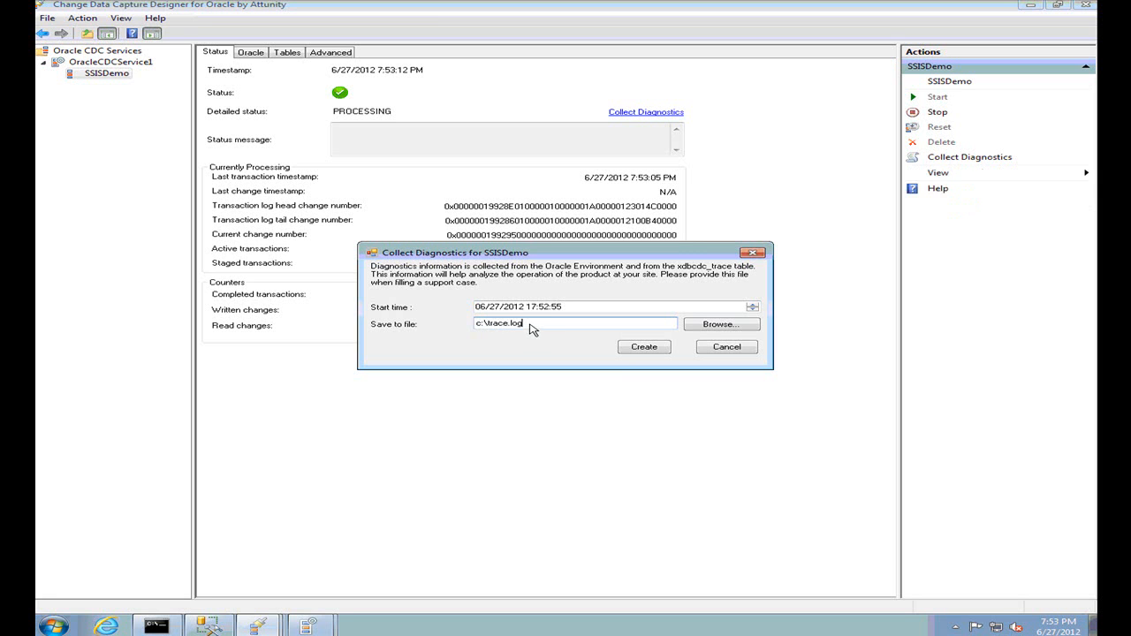
pyautogui.click(661, 351)
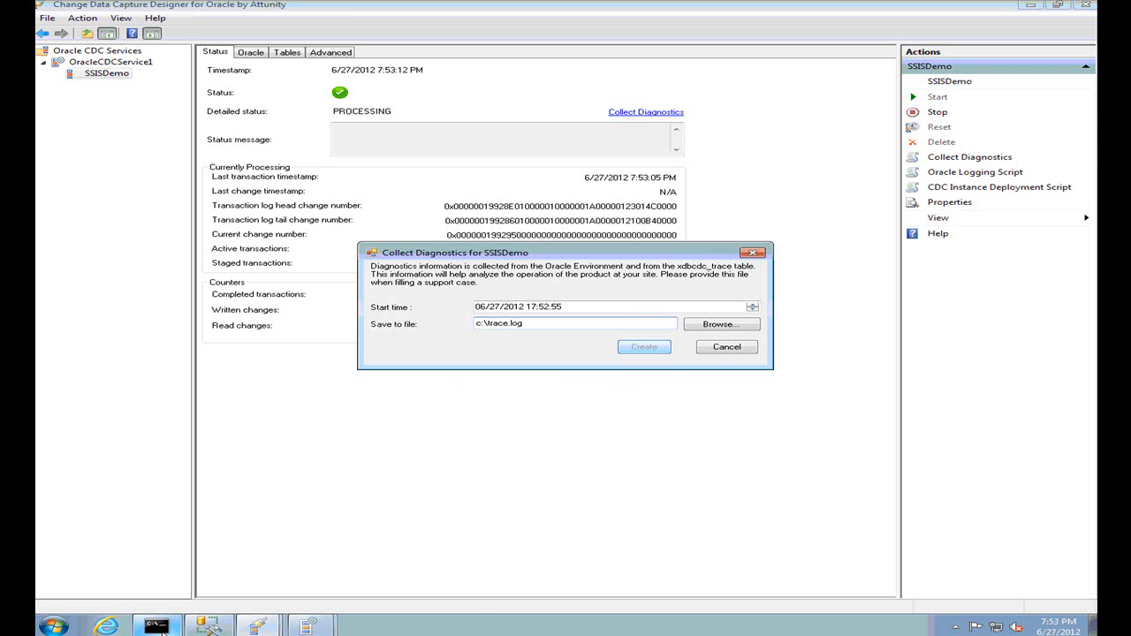
pyautogui.moveTo(162, 633)
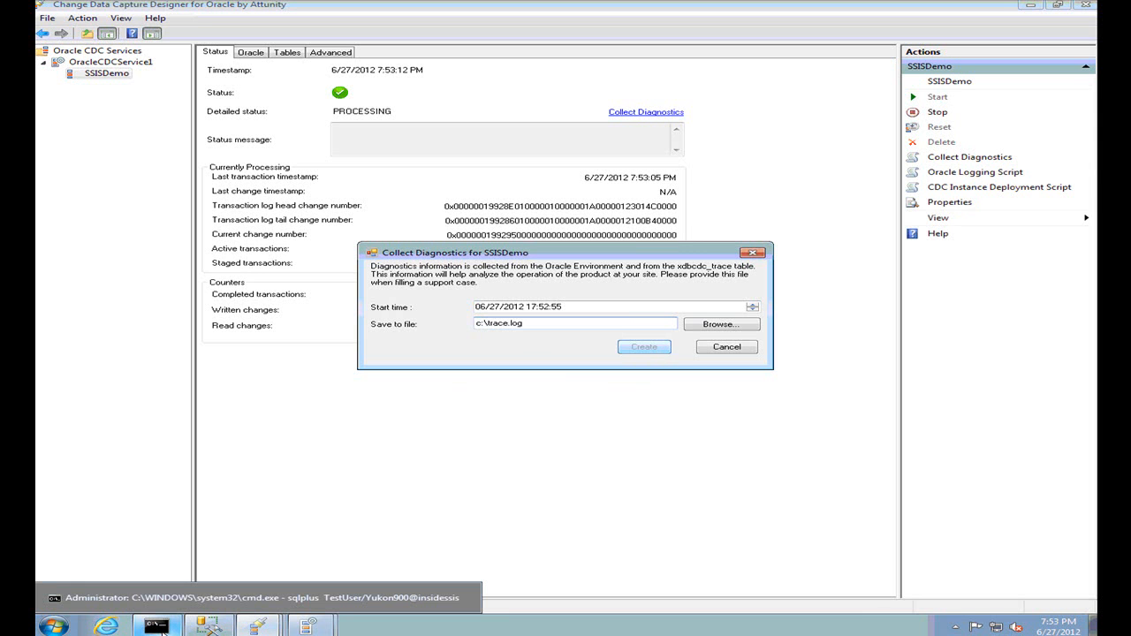
# Re-run the INSERT in SQL*Plus as Employee_Id 10005 with a unique e-mail, then return to CDC Designer
pyautogui.click(162, 633)
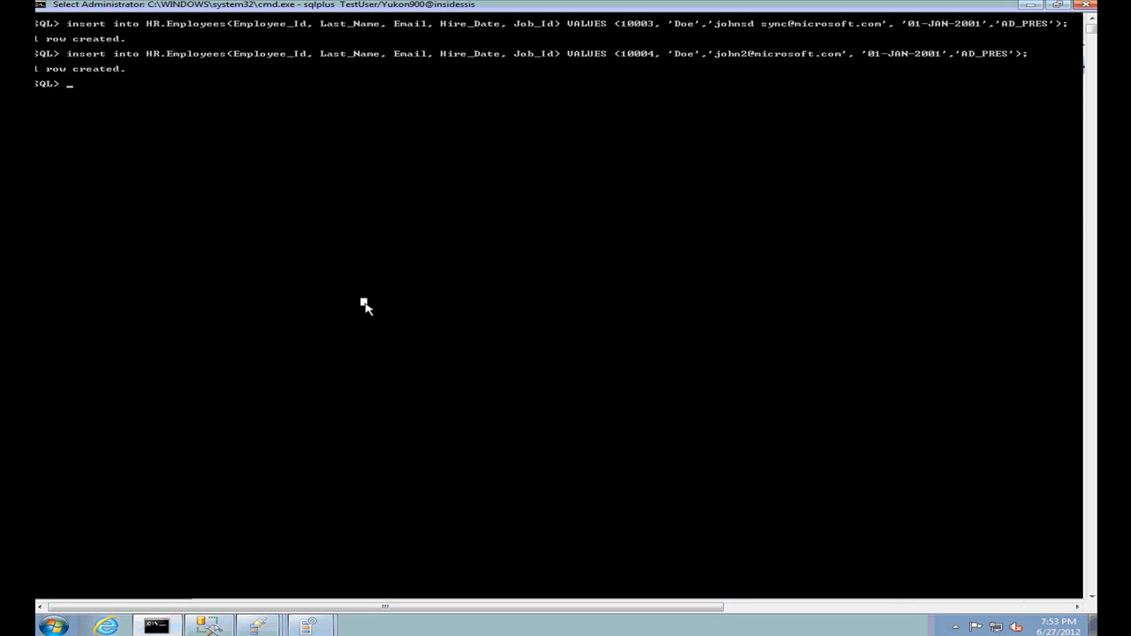
pyautogui.press('Up')
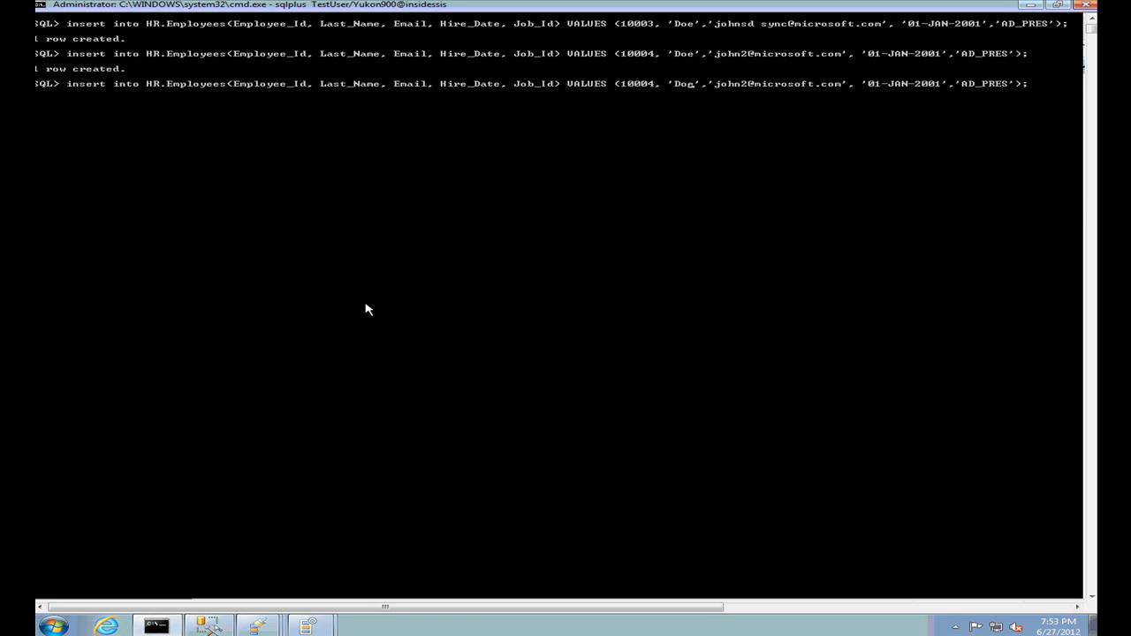
pyautogui.press('Left')
pyautogui.press('Delete')
pyautogui.write('5')
pyautogui.press('Right')
pyautogui.press('Right')
pyautogui.press('Delete')
pyautogui.write('3')
pyautogui.press('Return')
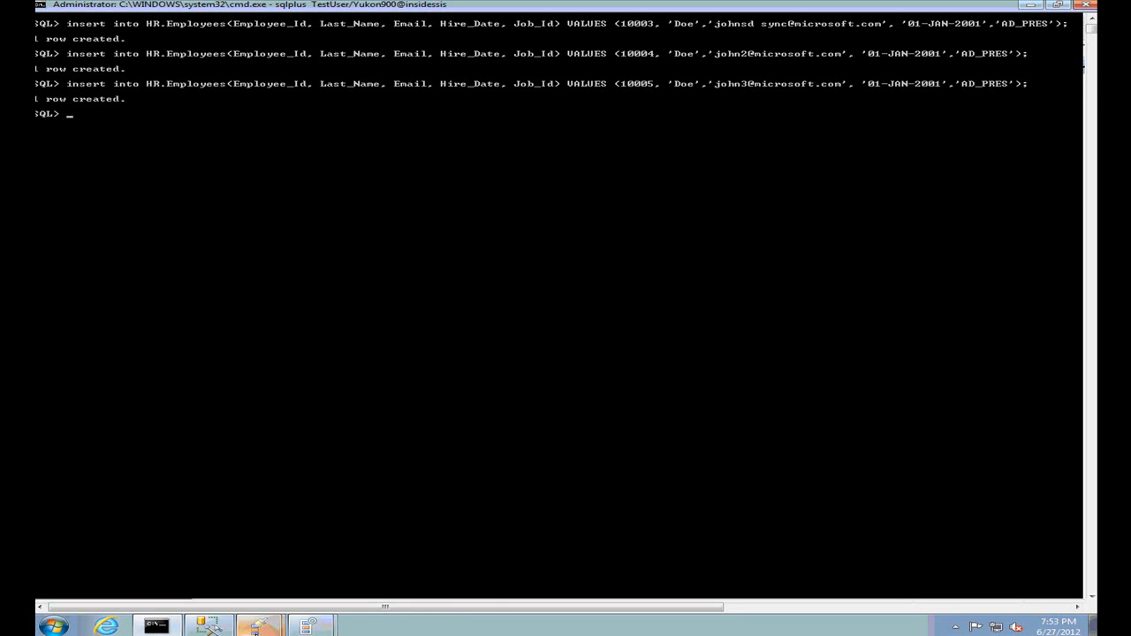
pyautogui.click(259, 626)
pyautogui.click(259, 598)
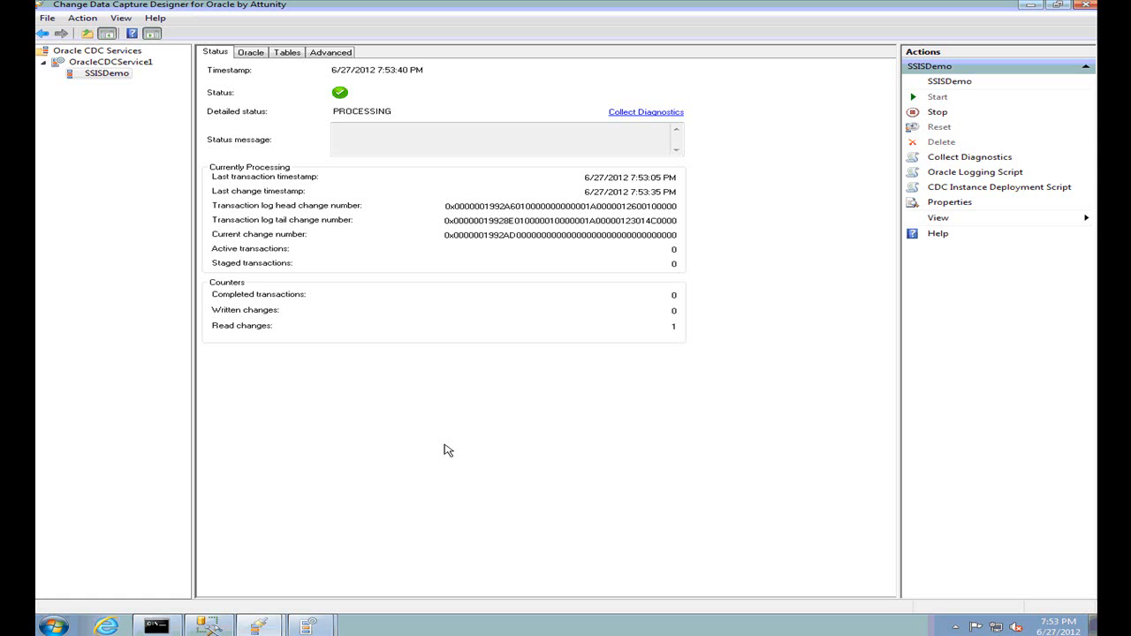
# Verify SSISDemo's Read changes count of 1, then advance to the Conclusion slide
pyautogui.doubleClick(674, 327)
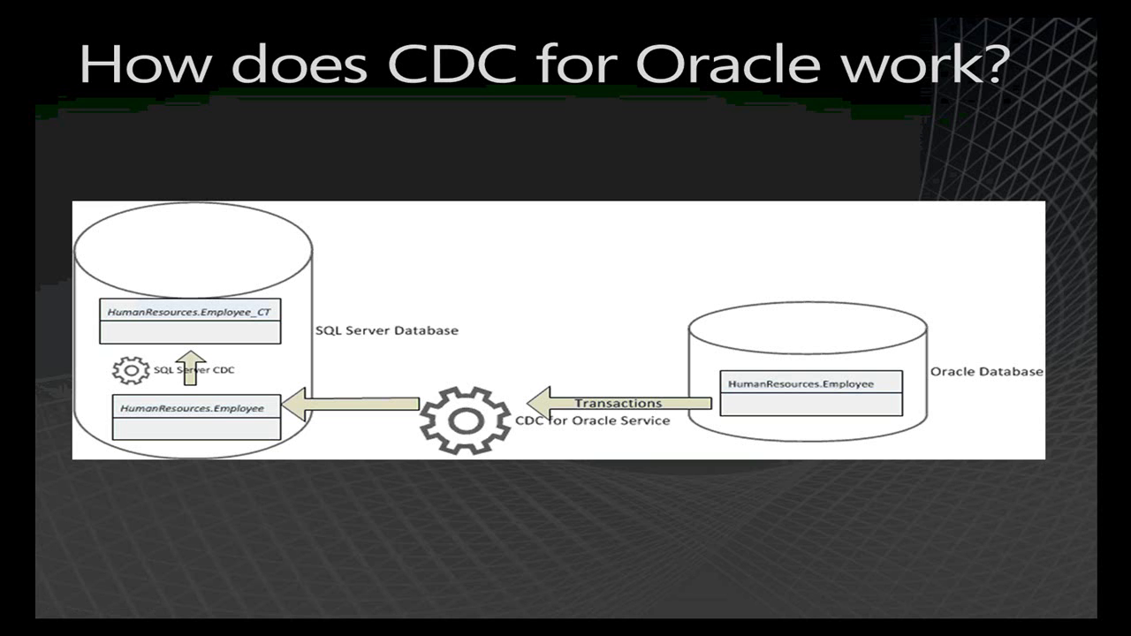
pyautogui.press('Right')
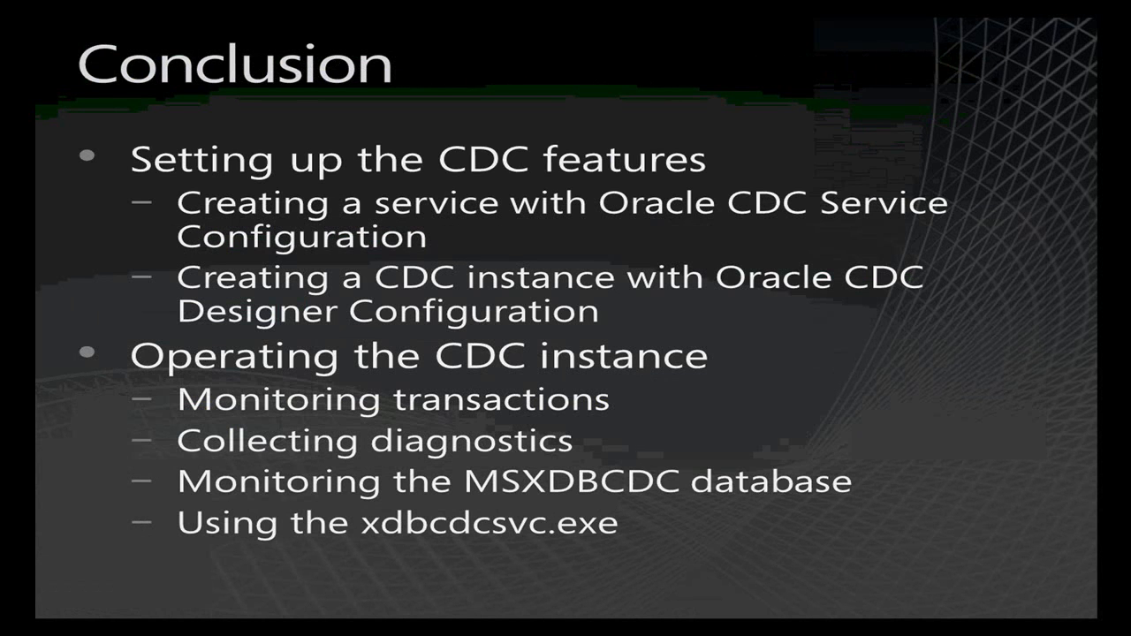